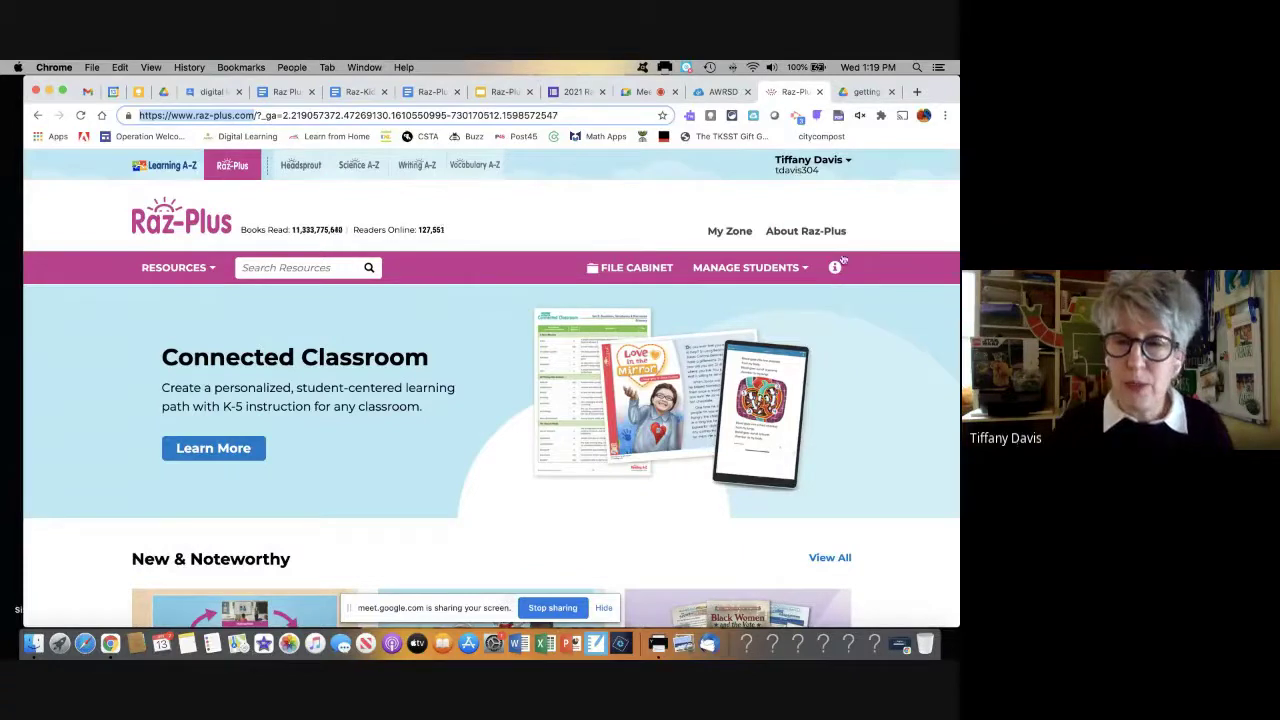
- Open the classroom roster in student management and check the student portal options available for the Elem DLC student
{"action": "left_click", "coordinate": [770, 268]}
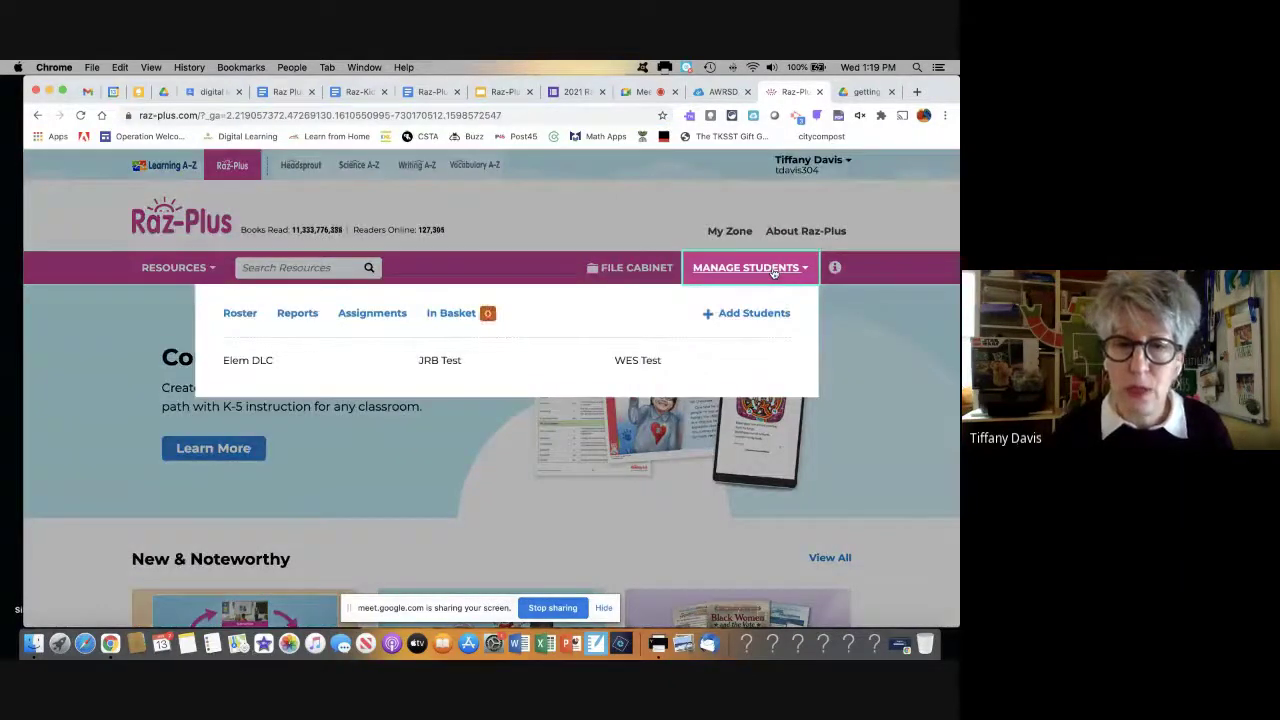
{"action": "left_click", "coordinate": [230, 314]}
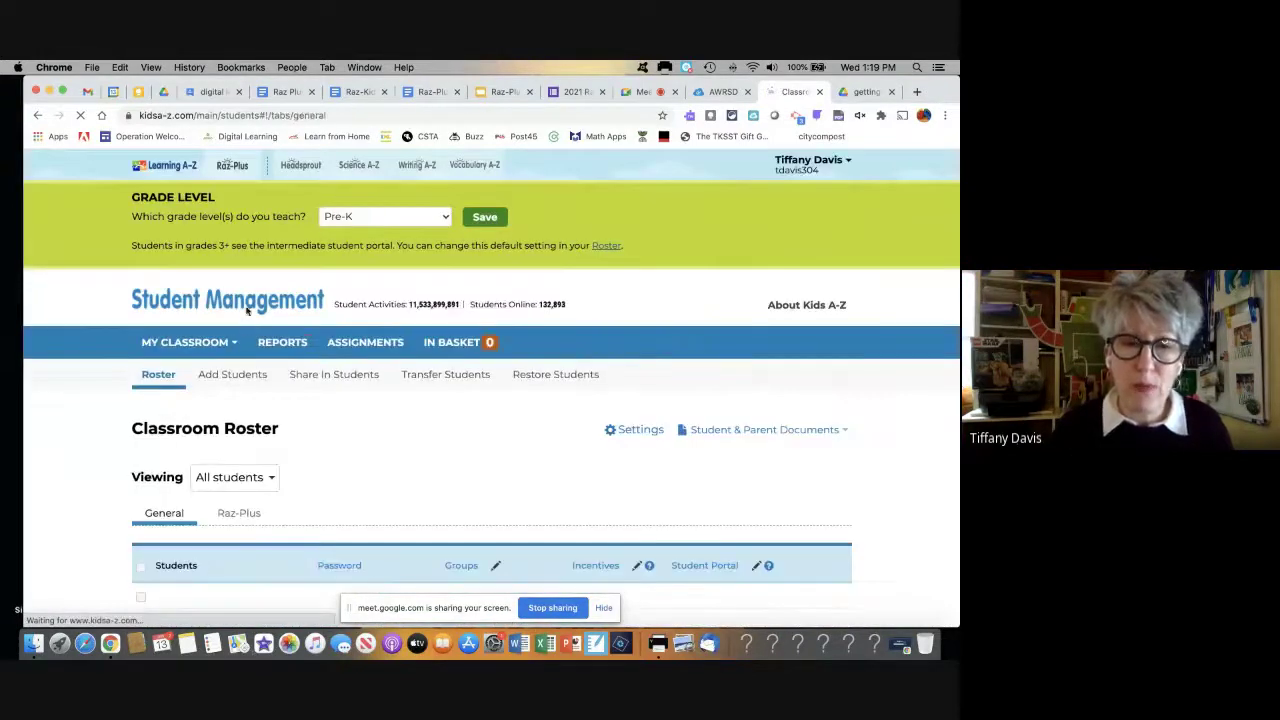
{"action": "scroll", "coordinate": [423, 369], "scroll_direction": "down", "scroll_amount": 3}
{"action": "scroll", "coordinate": [423, 369], "scroll_direction": "down", "scroll_amount": 1}
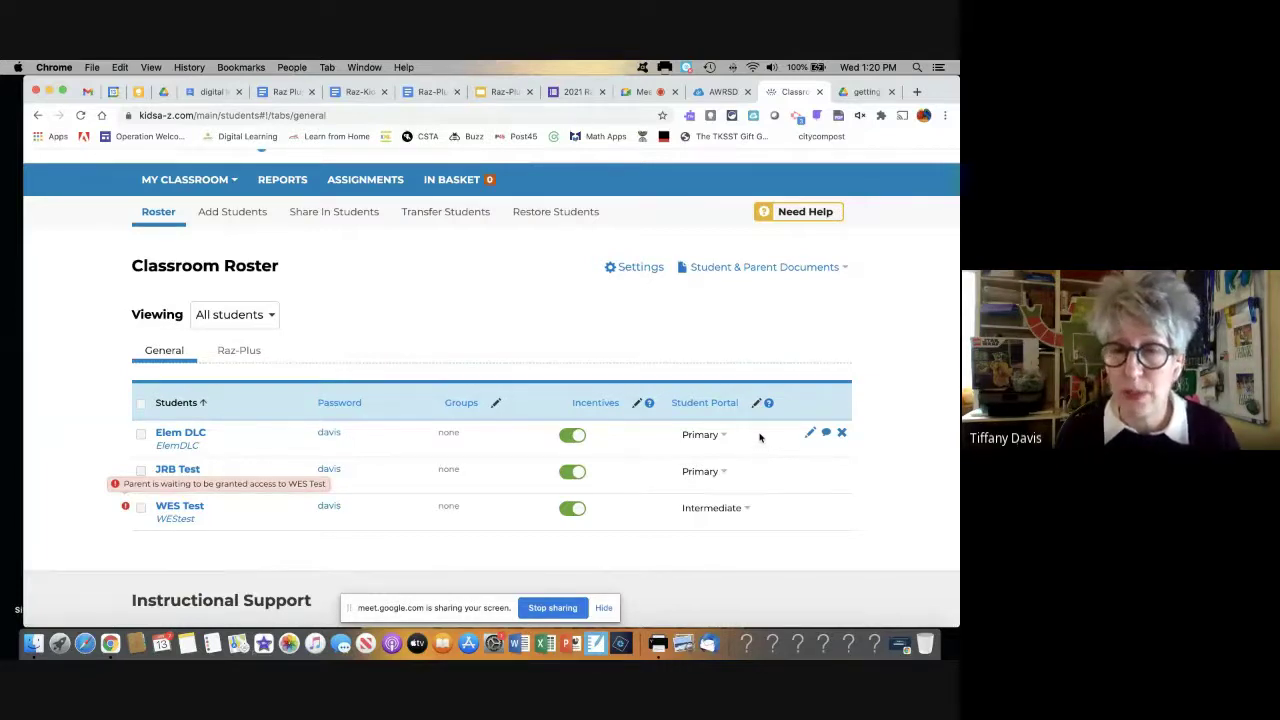
{"action": "left_click", "coordinate": [720, 436]}
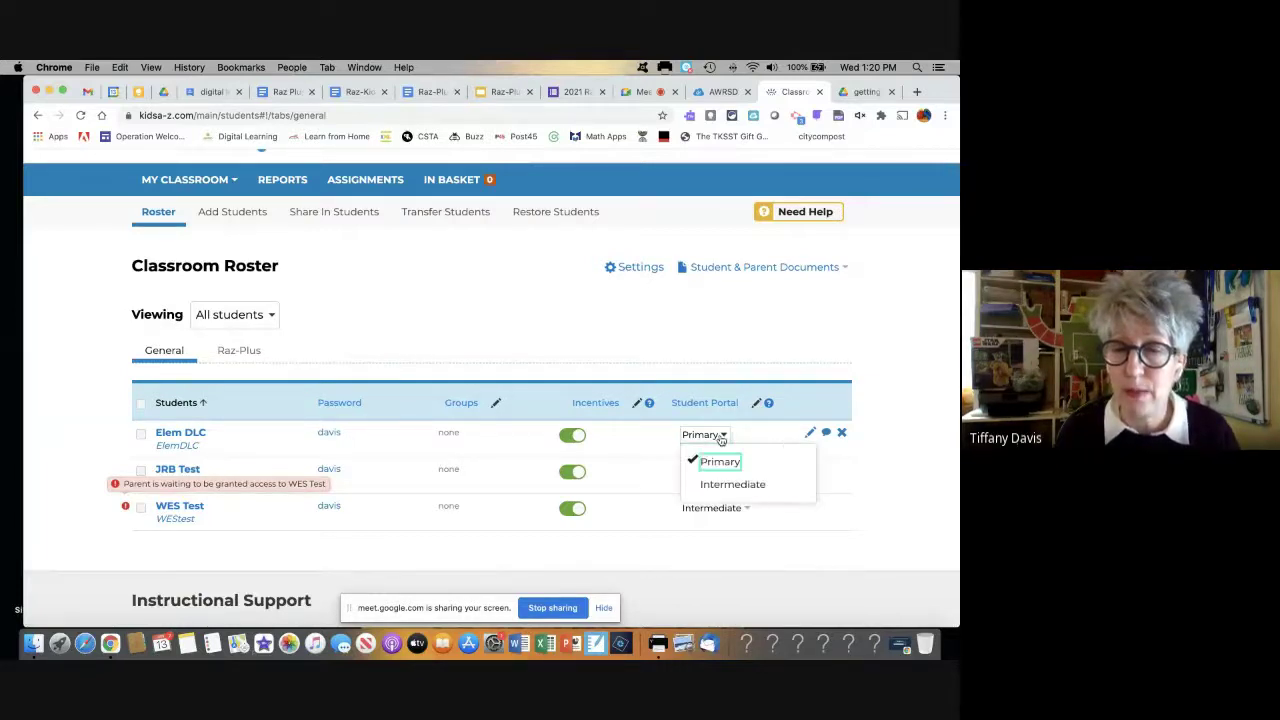
{"action": "left_click", "coordinate": [746, 372]}
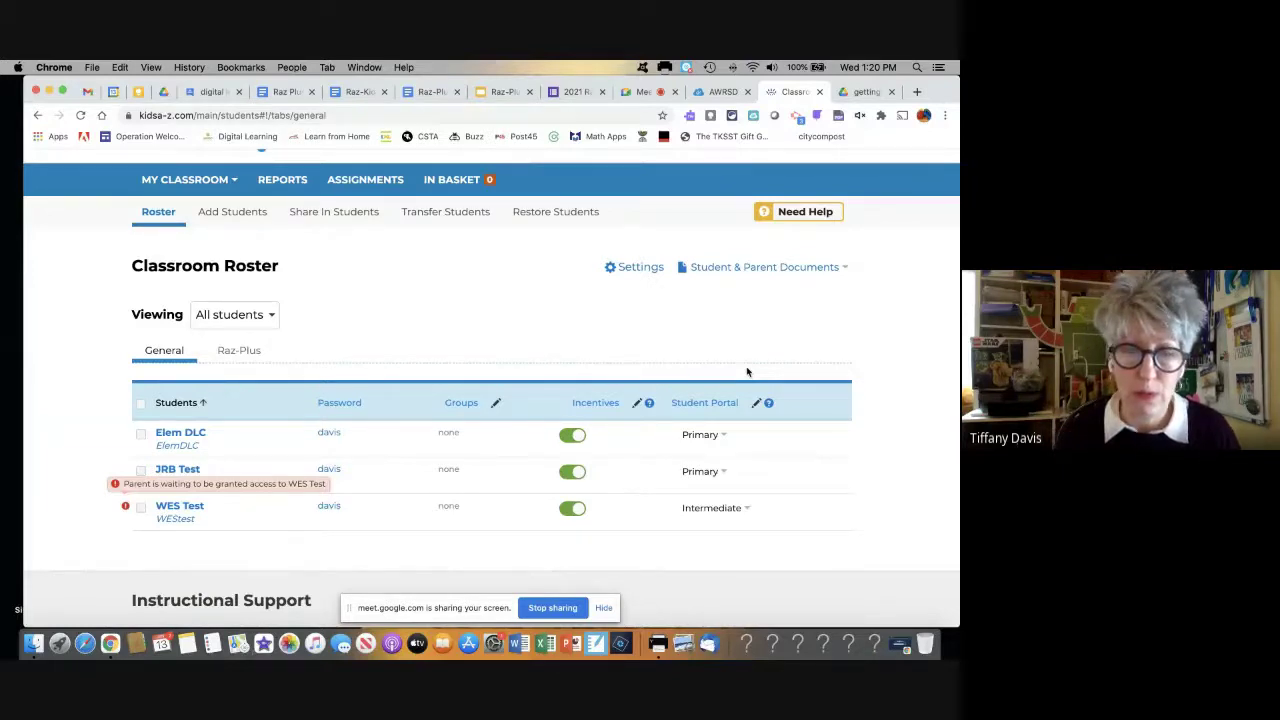
- In the classroom roster settings, limit the mandatory listening level to levels aa through U and close the settings
{"action": "left_click", "coordinate": [626, 268]}
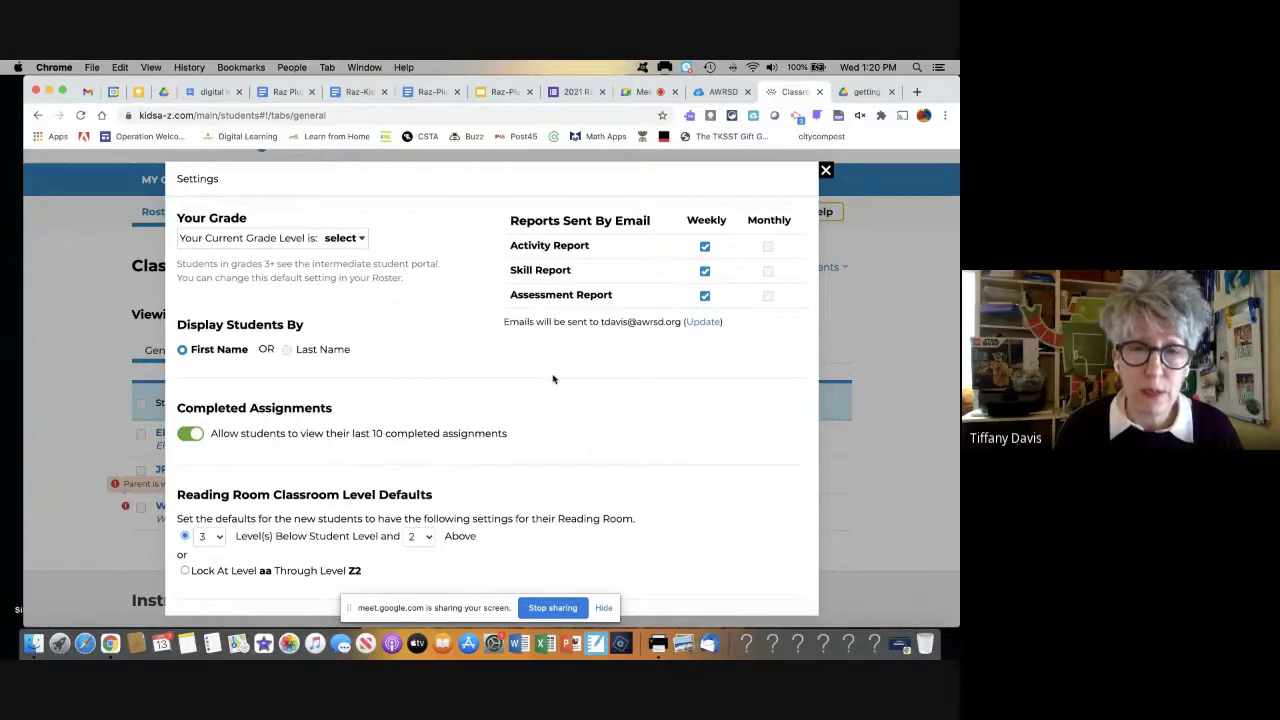
{"action": "scroll", "coordinate": [553, 379], "scroll_direction": "down", "scroll_amount": 5}
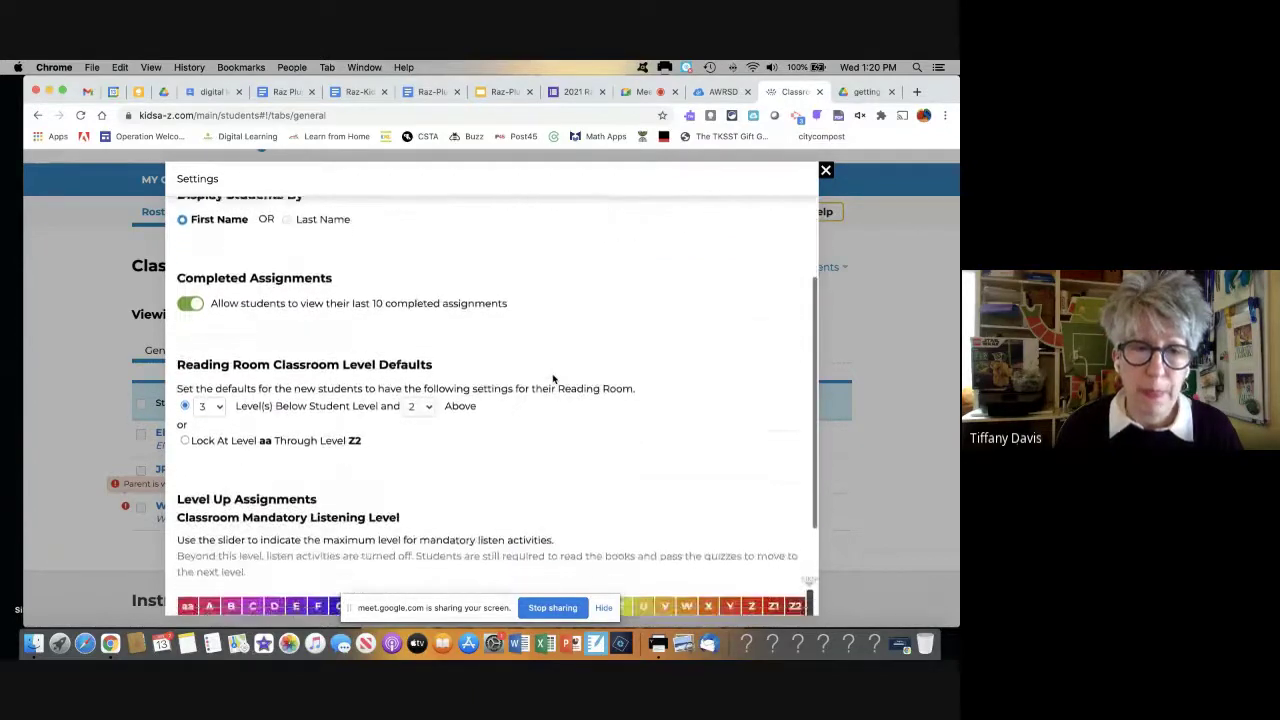
{"action": "scroll", "coordinate": [553, 379], "scroll_direction": "down", "scroll_amount": 4}
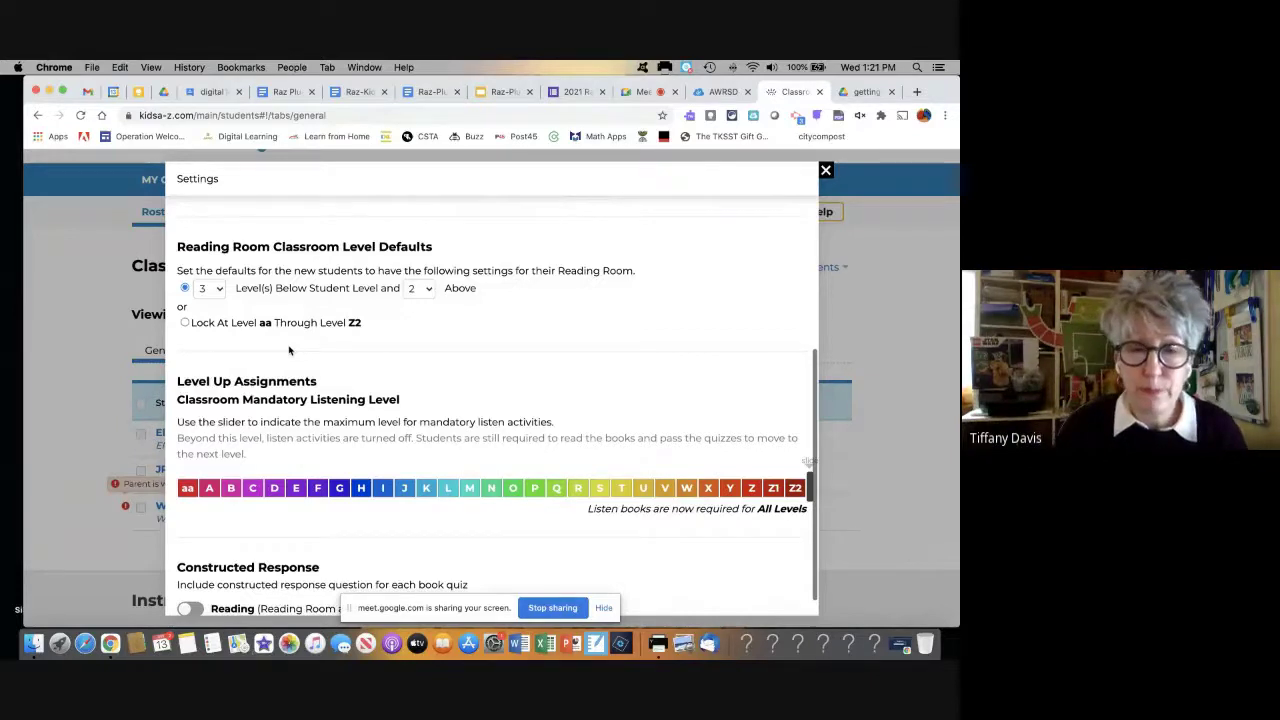
{"action": "scroll", "coordinate": [300, 350], "scroll_direction": "down", "scroll_amount": 1}
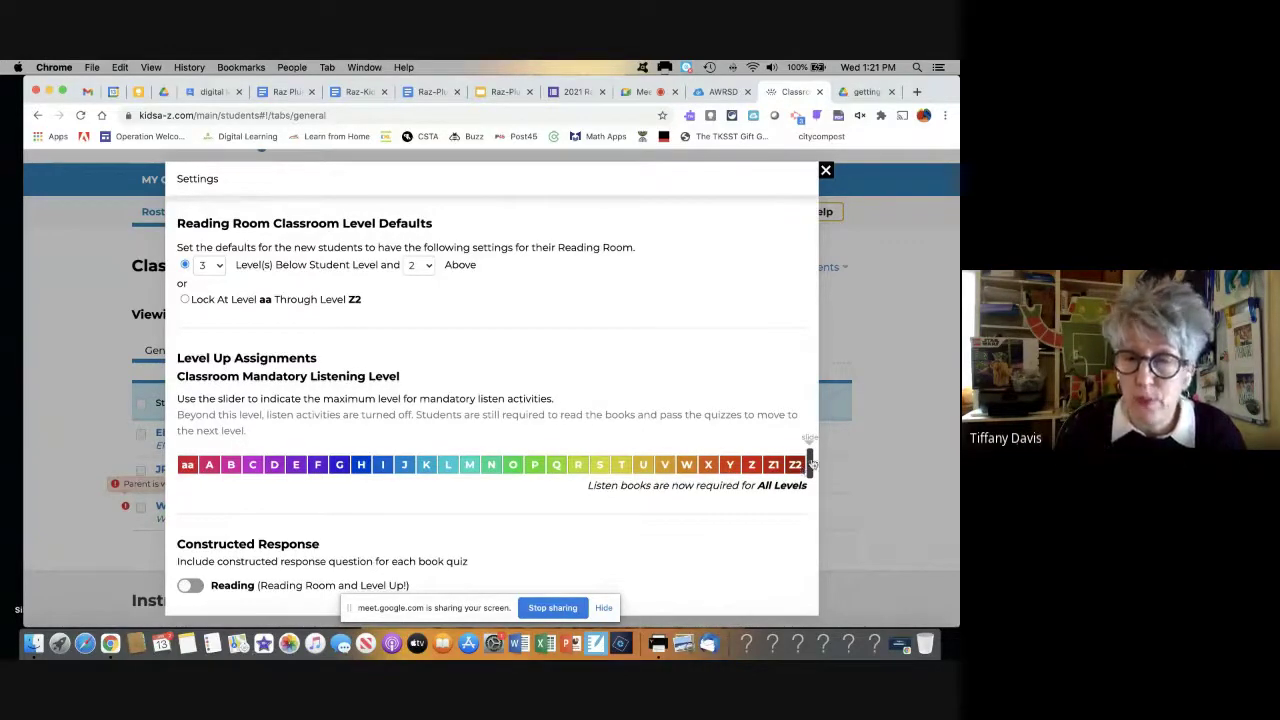
{"action": "left_click_drag", "start_coordinate": [806, 465], "coordinate": [660, 458]}
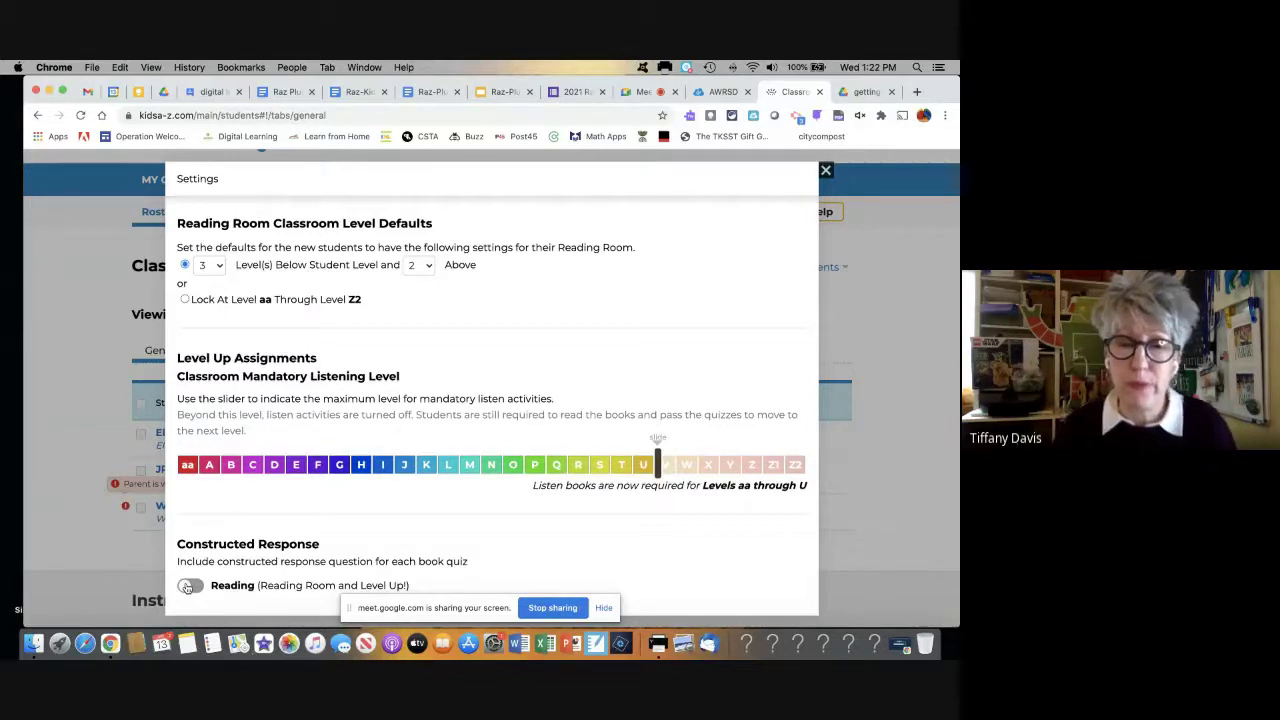
{"action": "left_click_drag", "start_coordinate": [480, 607], "coordinate": [778, 607]}
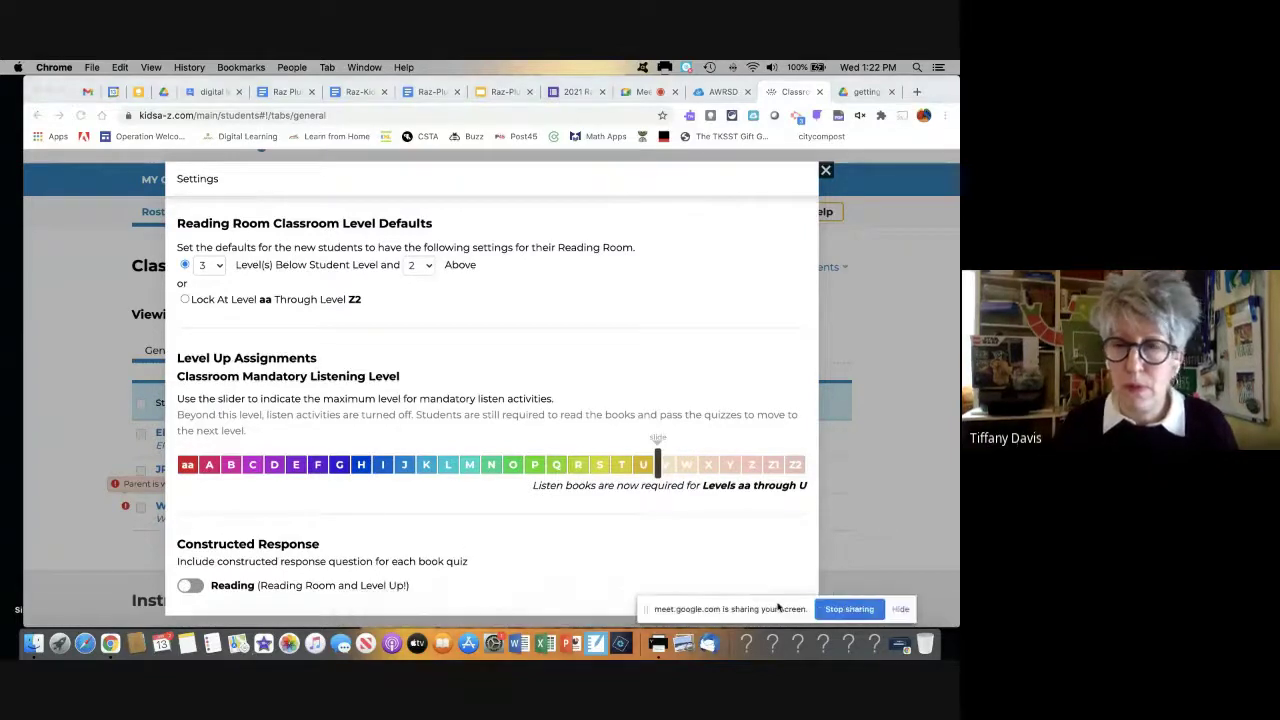
{"action": "left_click", "coordinate": [827, 176]}
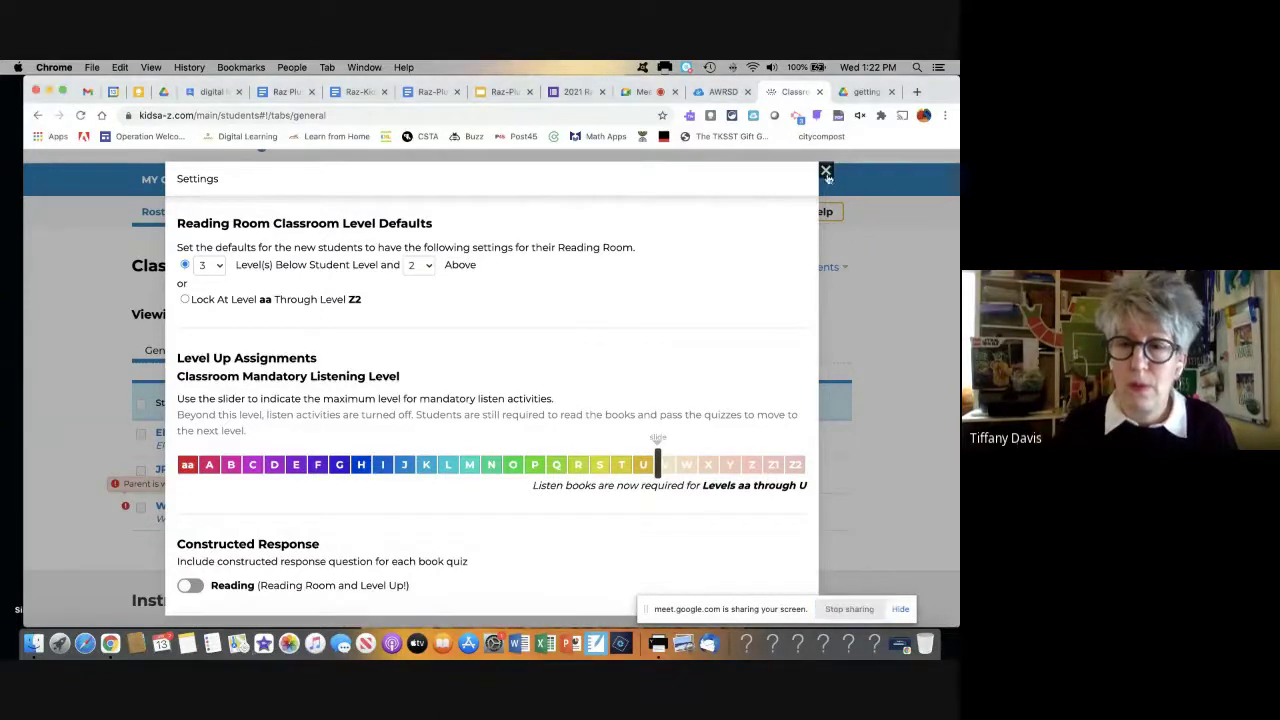
{"action": "left_click", "coordinate": [826, 173]}
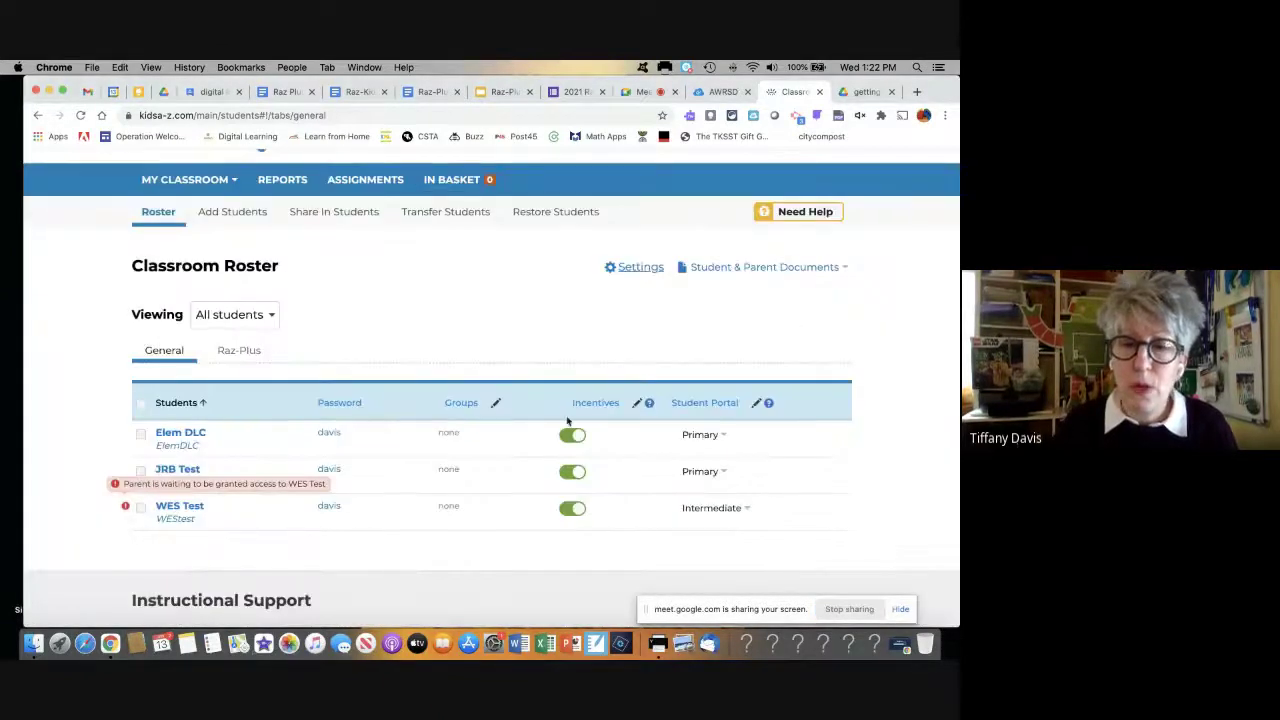
- Open the Elem DLC student's page and examine the activity summary, reports, assignments overview and quick stats
{"action": "left_click", "coordinate": [180, 433]}
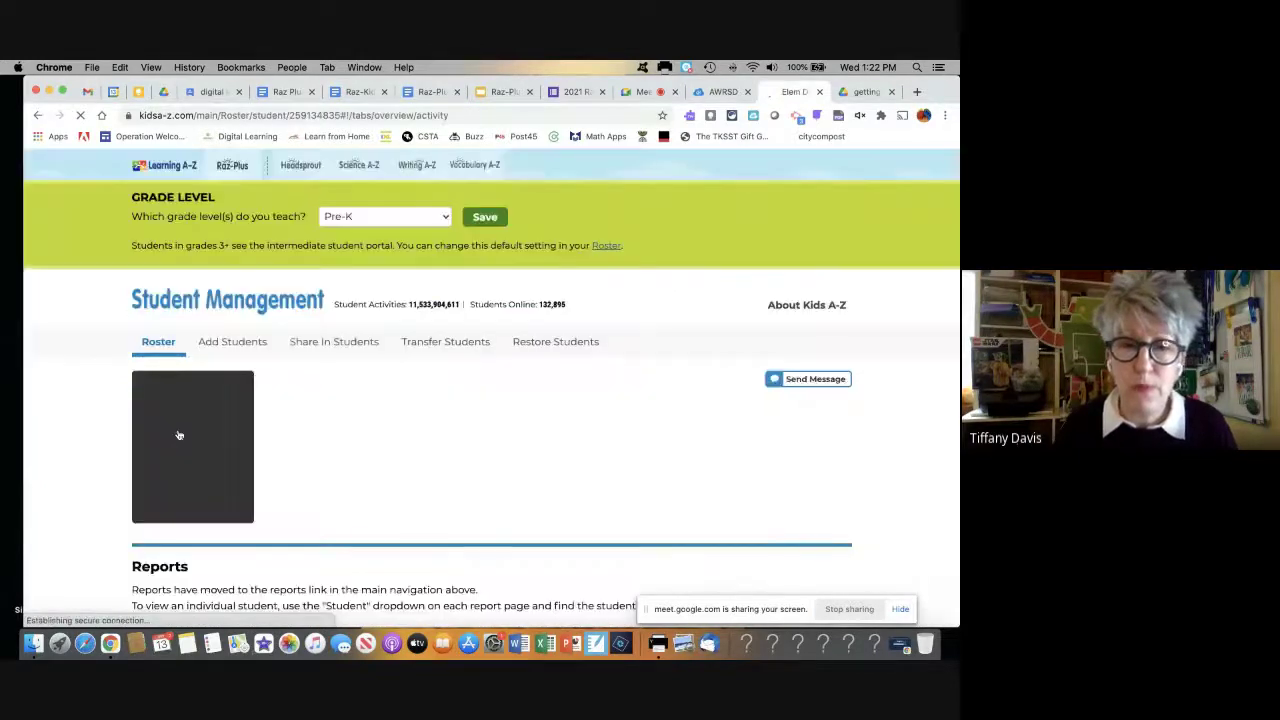
{"action": "scroll", "coordinate": [400, 460], "scroll_direction": "down", "scroll_amount": 3}
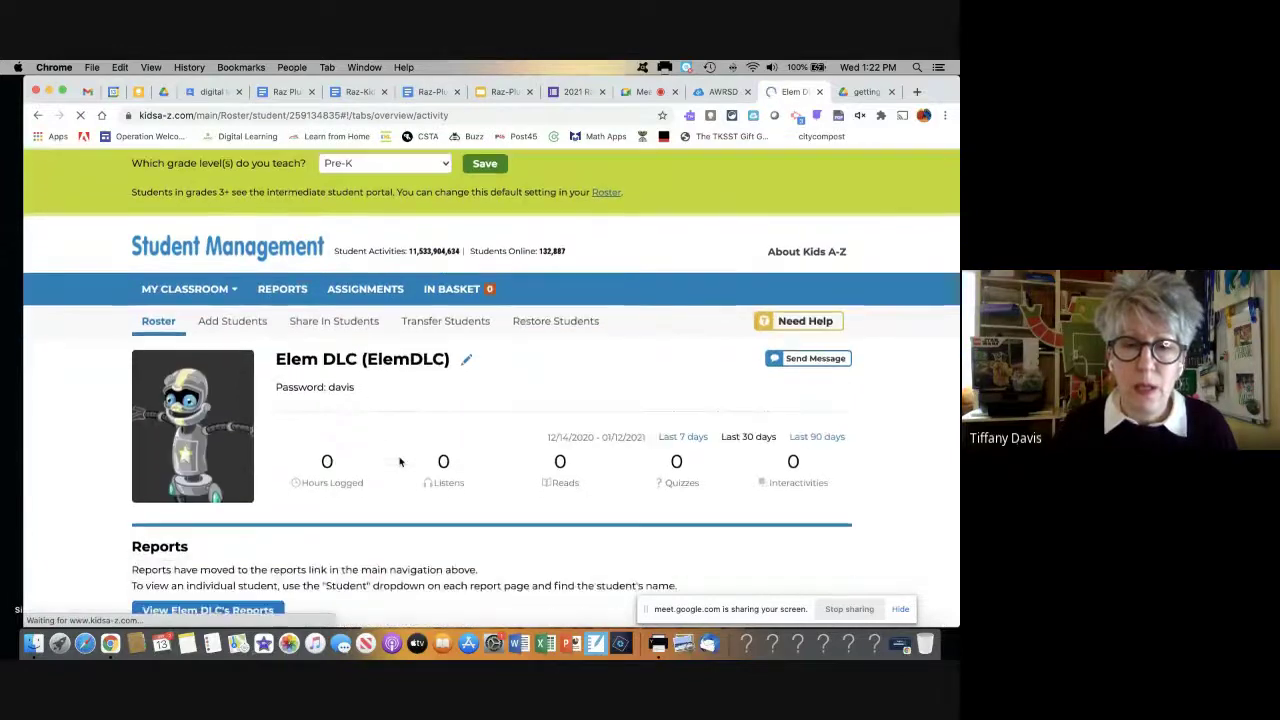
{"action": "scroll", "coordinate": [400, 461], "scroll_direction": "down", "scroll_amount": 5}
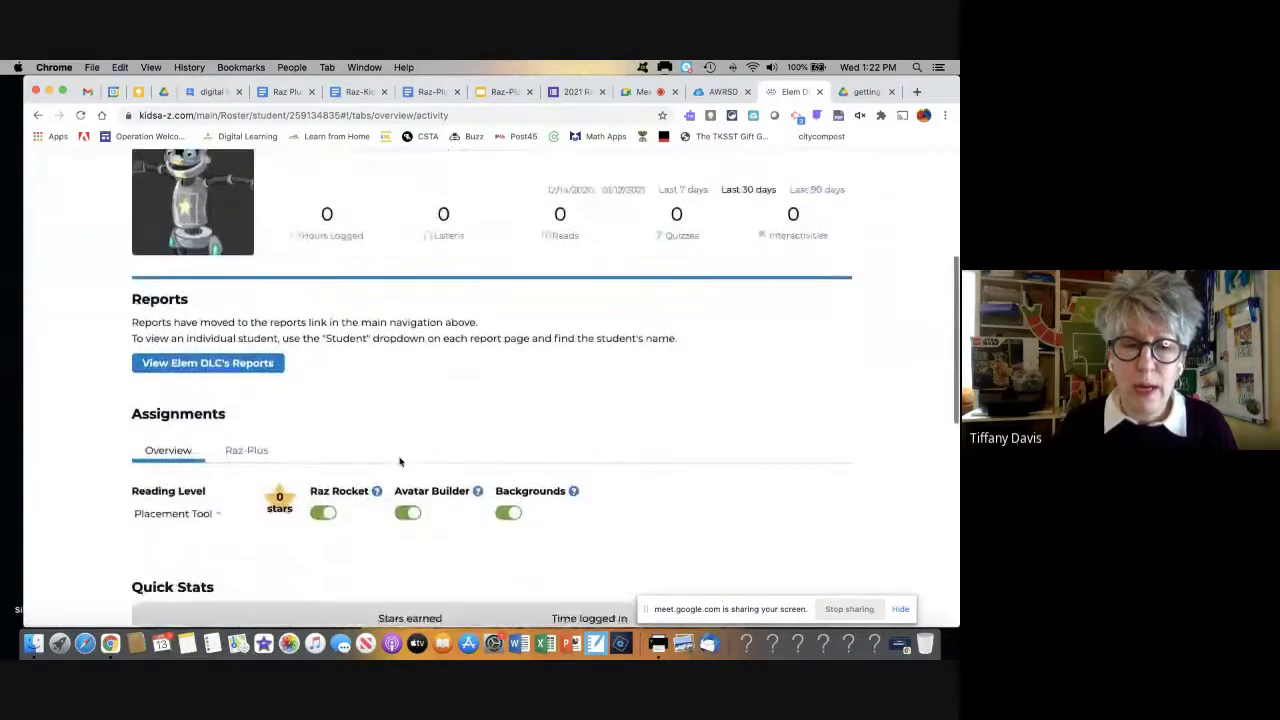
{"action": "scroll", "coordinate": [400, 461], "scroll_direction": "down", "scroll_amount": 5}
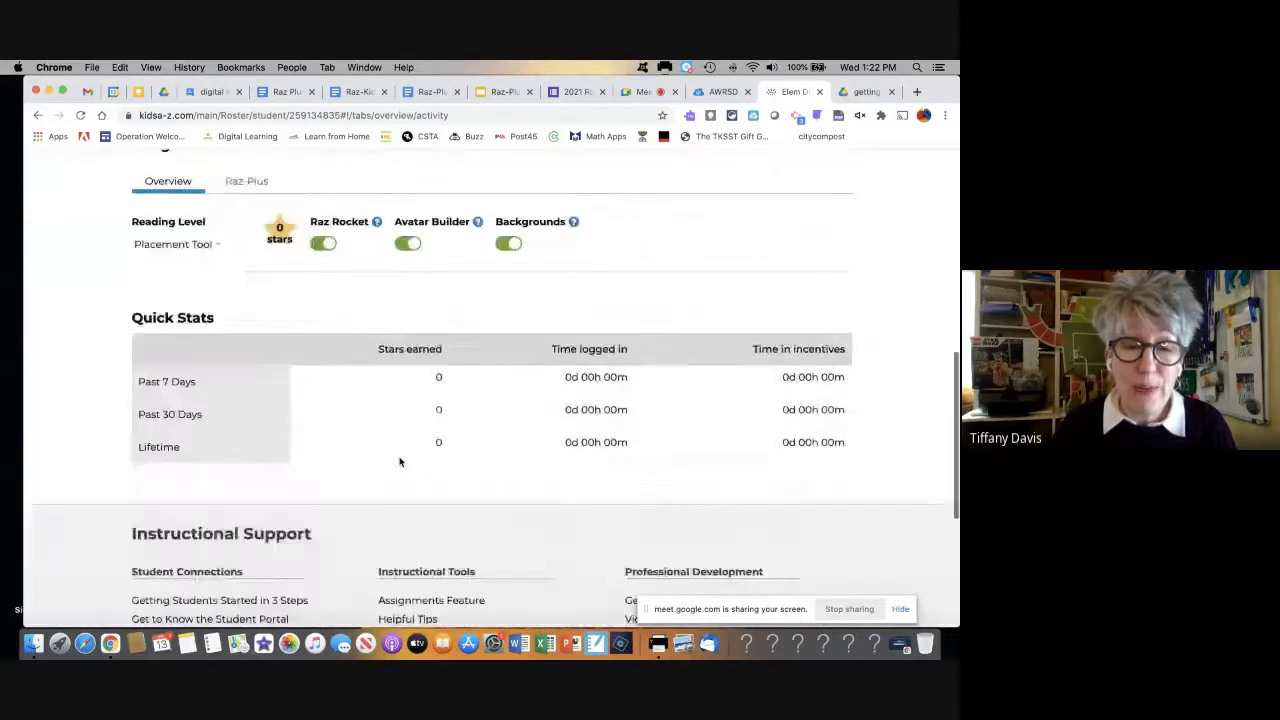
{"action": "scroll", "coordinate": [400, 461], "scroll_direction": "up", "scroll_amount": 4}
{"action": "scroll", "coordinate": [400, 461], "scroll_direction": "up", "scroll_amount": 7}
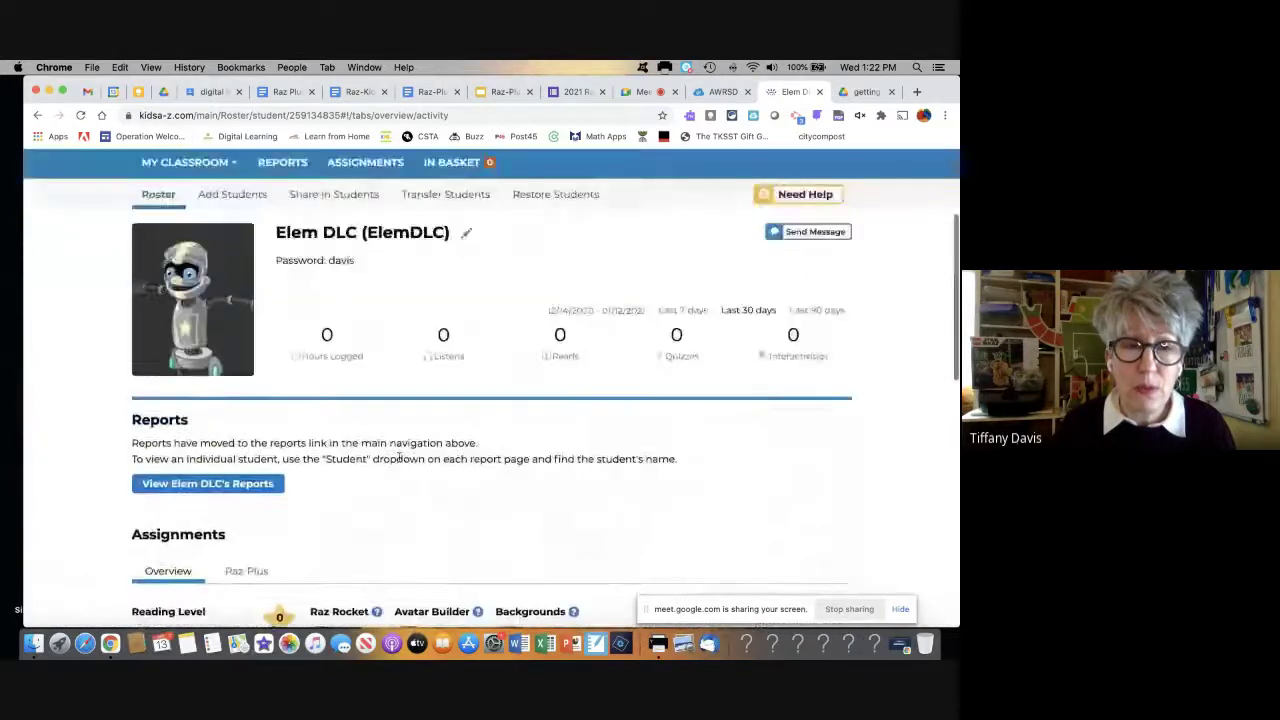
{"action": "scroll", "coordinate": [400, 461], "scroll_direction": "down", "scroll_amount": 3}
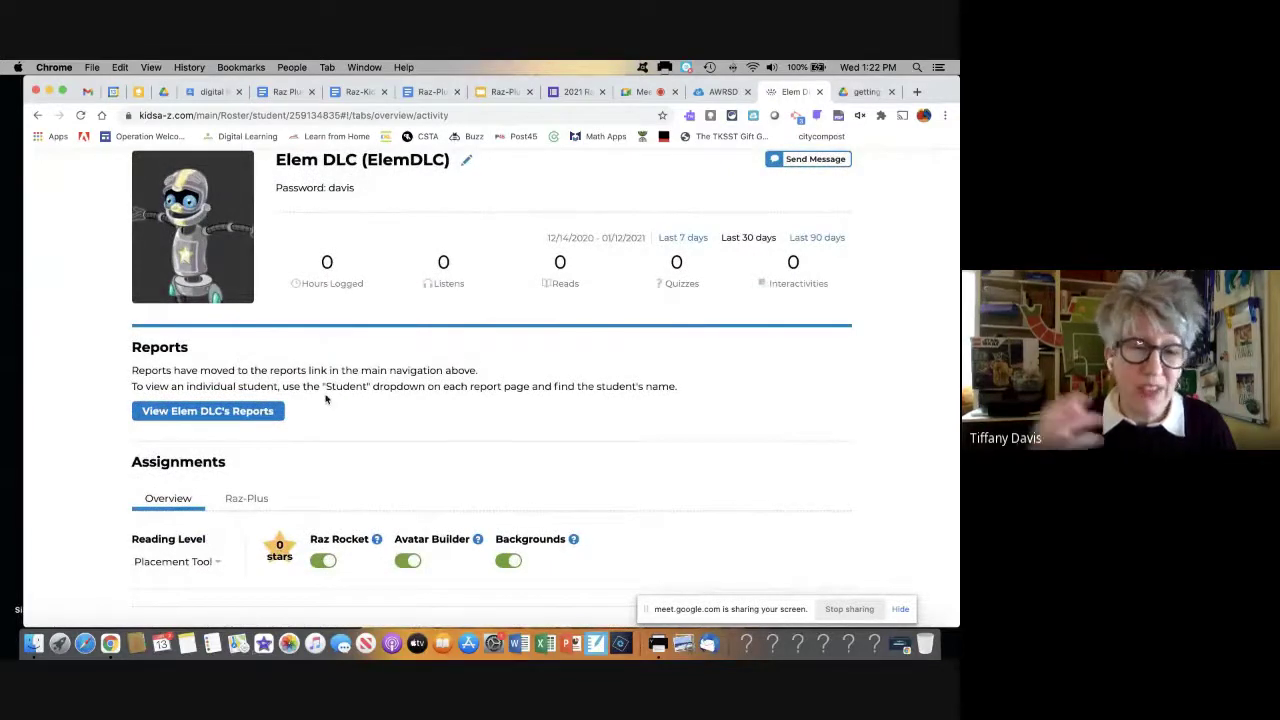
{"action": "scroll", "coordinate": [325, 399], "scroll_direction": "up", "scroll_amount": 2}
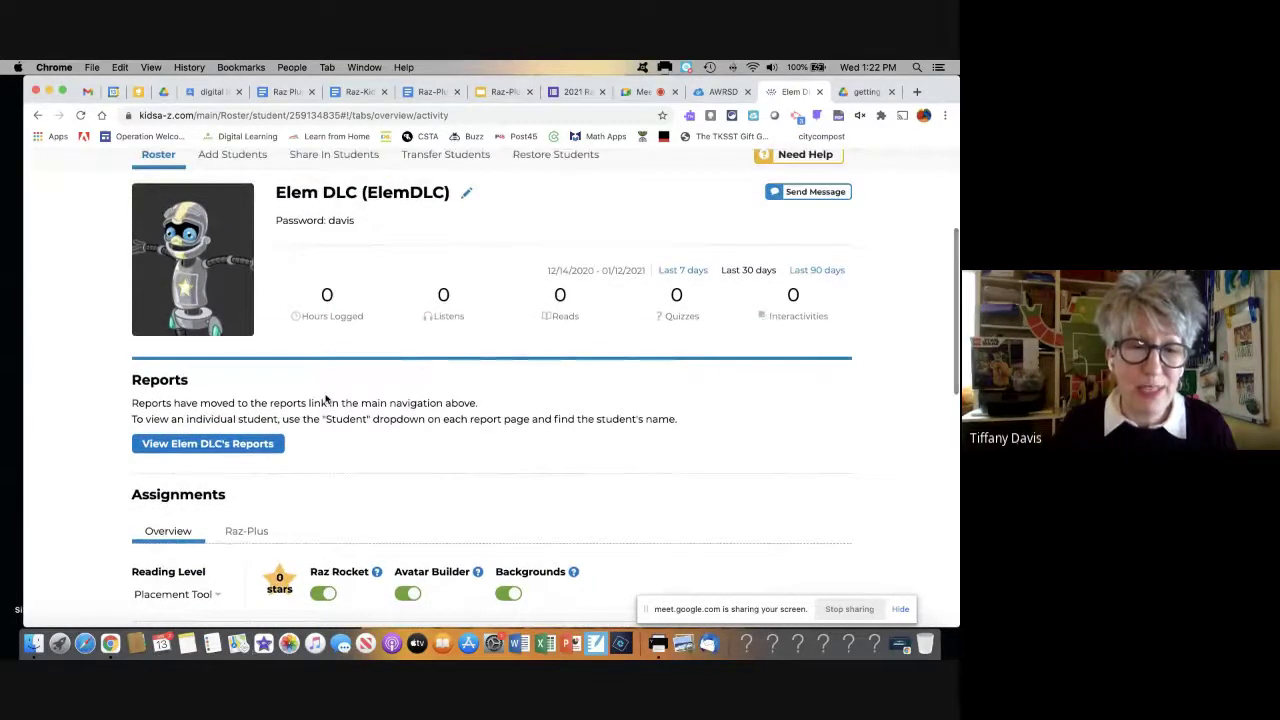
{"action": "scroll", "coordinate": [325, 399], "scroll_direction": "down", "scroll_amount": 2}
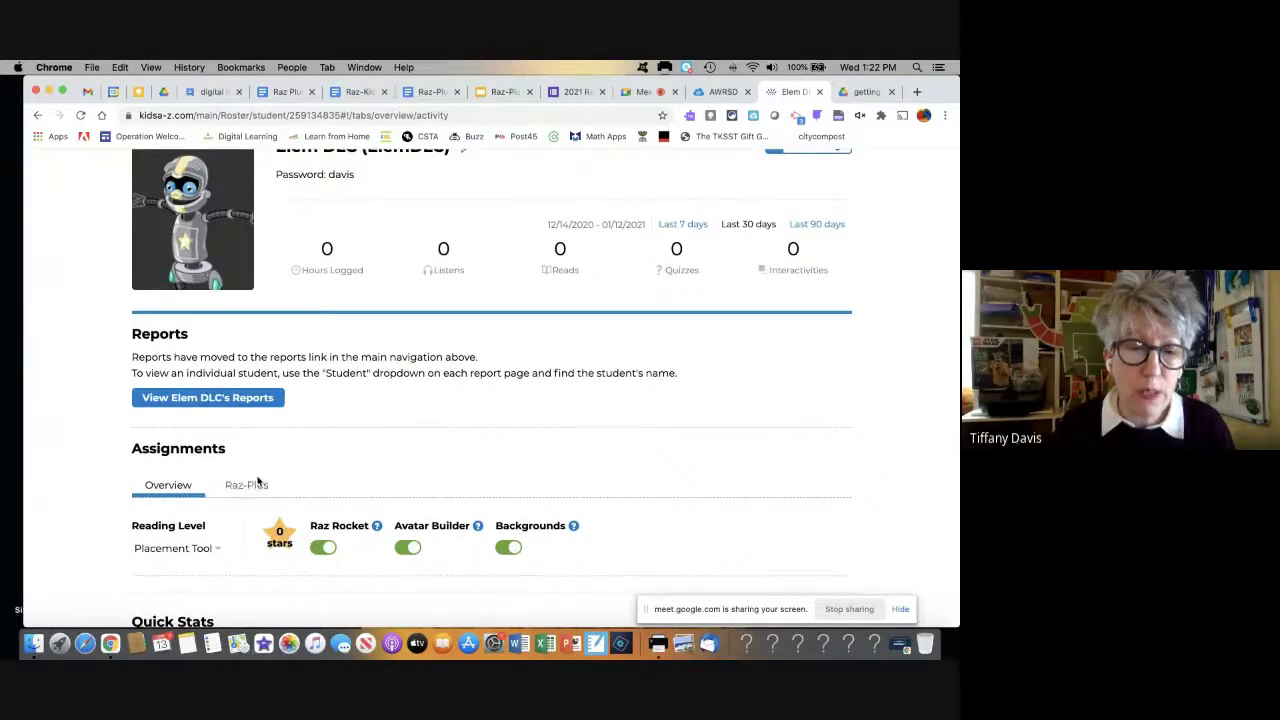
- Open the Reading Room settings from the Elem DLC student's Raz-Plus assignments
{"action": "left_click", "coordinate": [246, 486]}
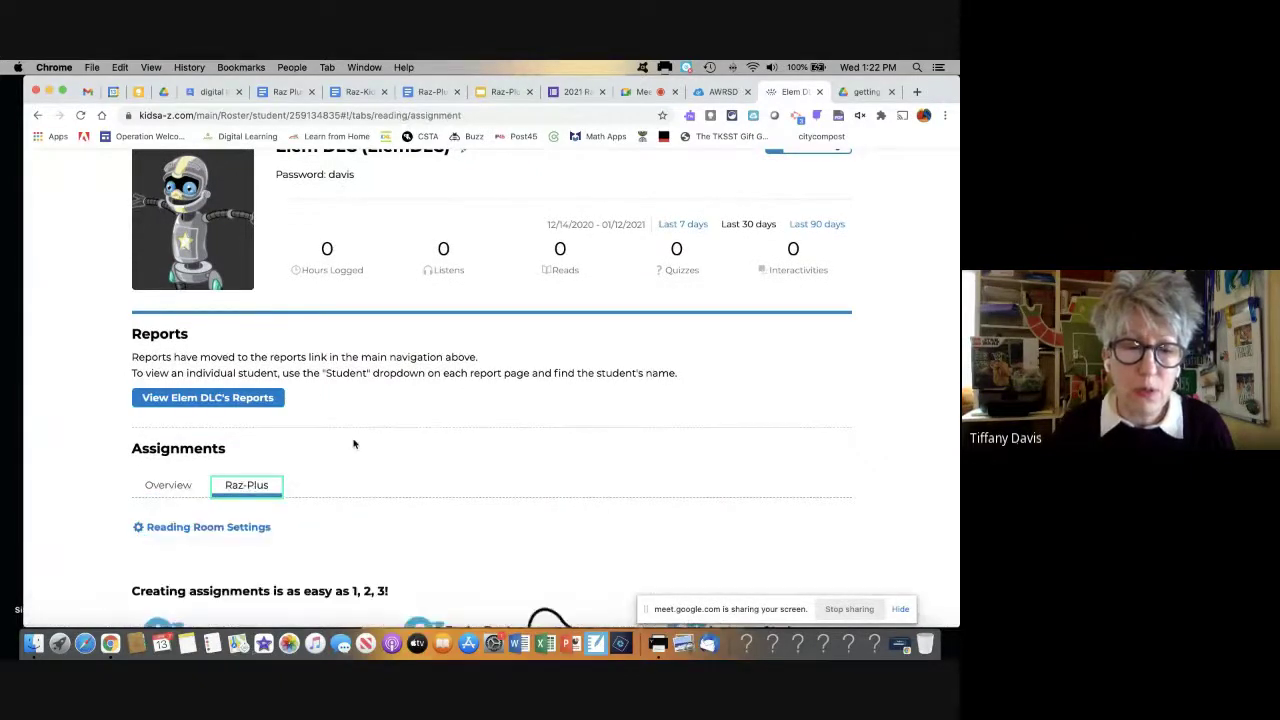
{"action": "scroll", "coordinate": [353, 444], "scroll_direction": "down", "scroll_amount": 2}
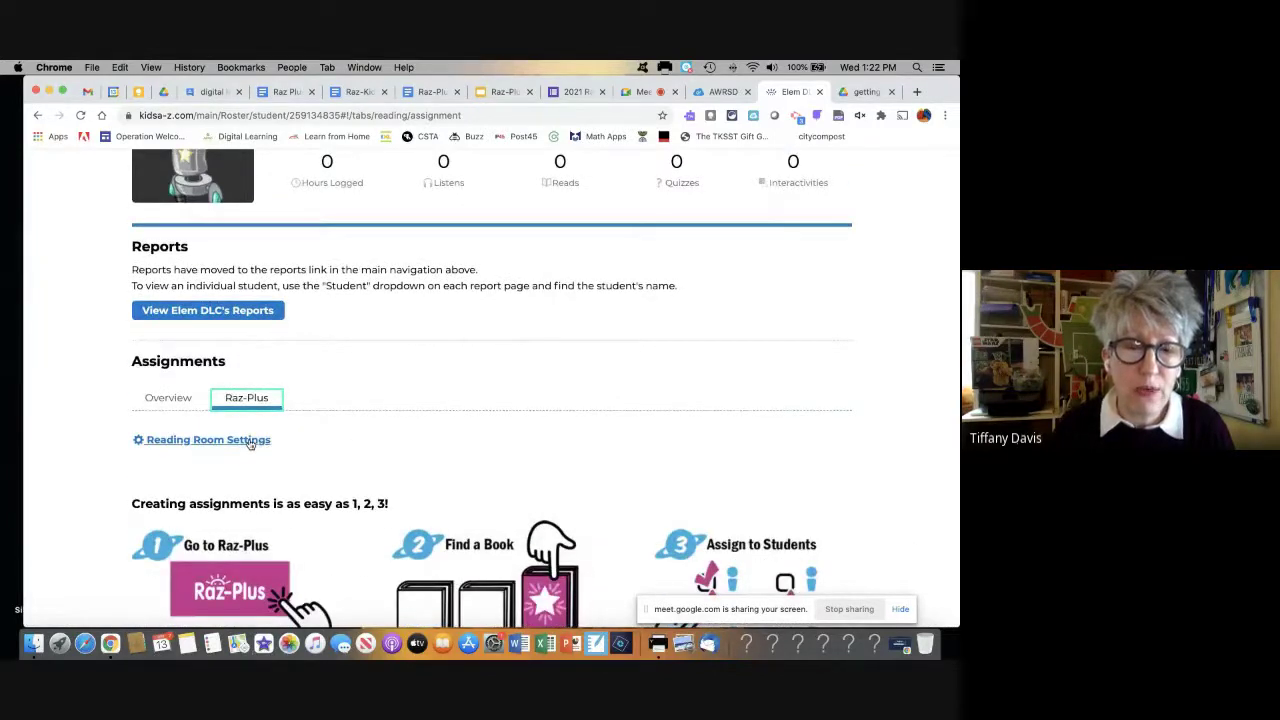
{"action": "left_click", "coordinate": [250, 441]}
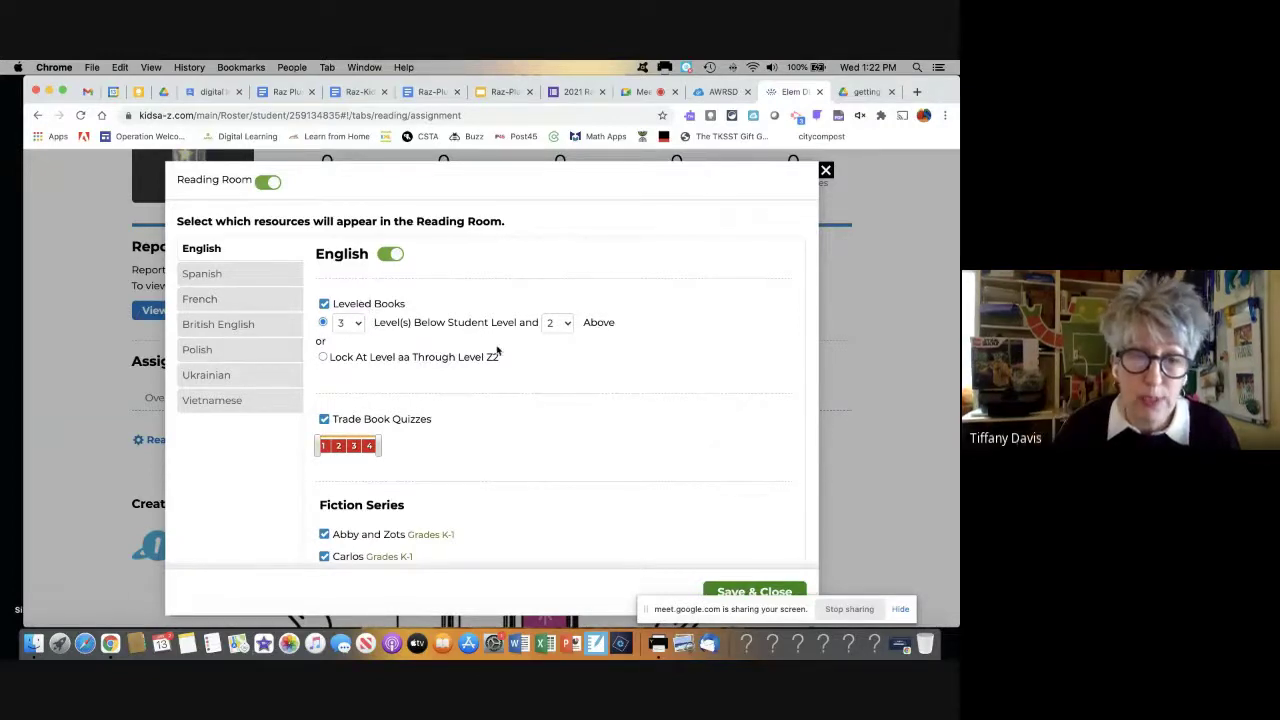
- Examine the English Reading Room resources, from leveled books and trade book quizzes through fiction and nonfiction series to packs and passages
{"action": "scroll", "coordinate": [544, 400], "scroll_direction": "down", "scroll_amount": 1}
{"action": "scroll", "coordinate": [544, 400], "scroll_direction": "down", "scroll_amount": 5}
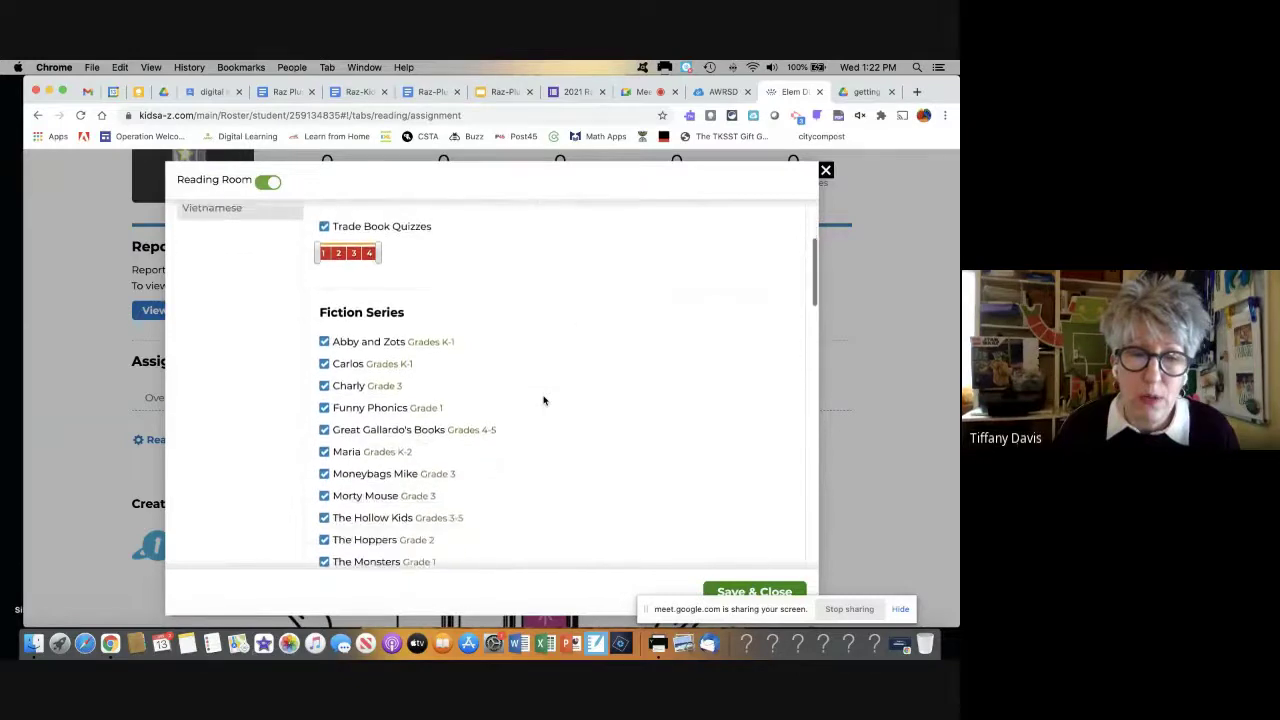
{"action": "scroll", "coordinate": [544, 400], "scroll_direction": "down", "scroll_amount": 2}
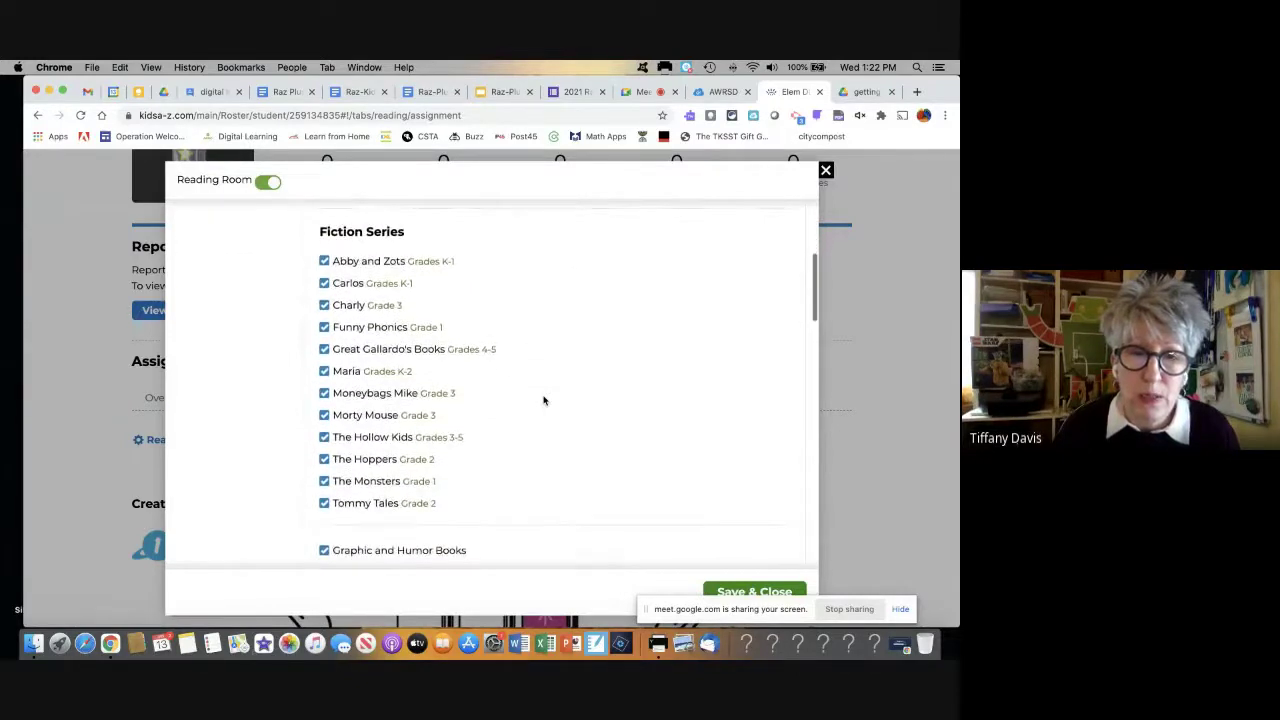
{"action": "scroll", "coordinate": [544, 400], "scroll_direction": "down", "scroll_amount": 1}
{"action": "scroll", "coordinate": [544, 400], "scroll_direction": "up", "scroll_amount": 1}
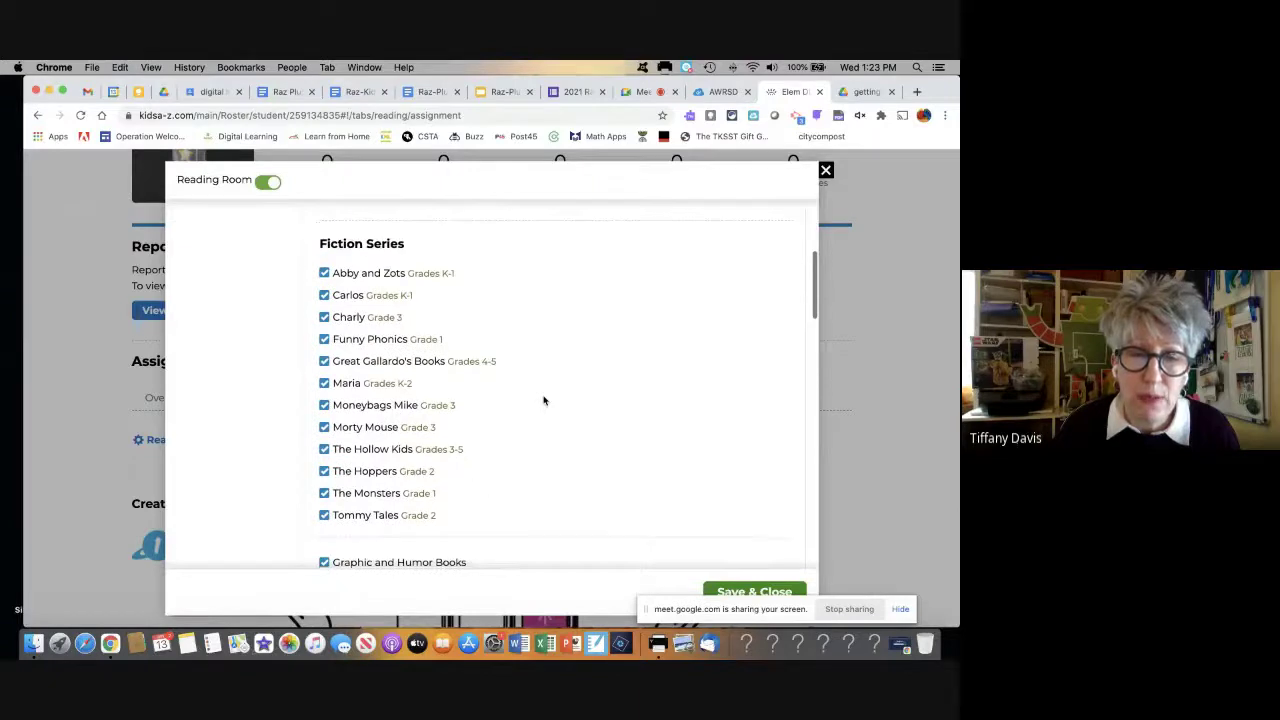
{"action": "scroll", "coordinate": [544, 400], "scroll_direction": "down", "scroll_amount": 2}
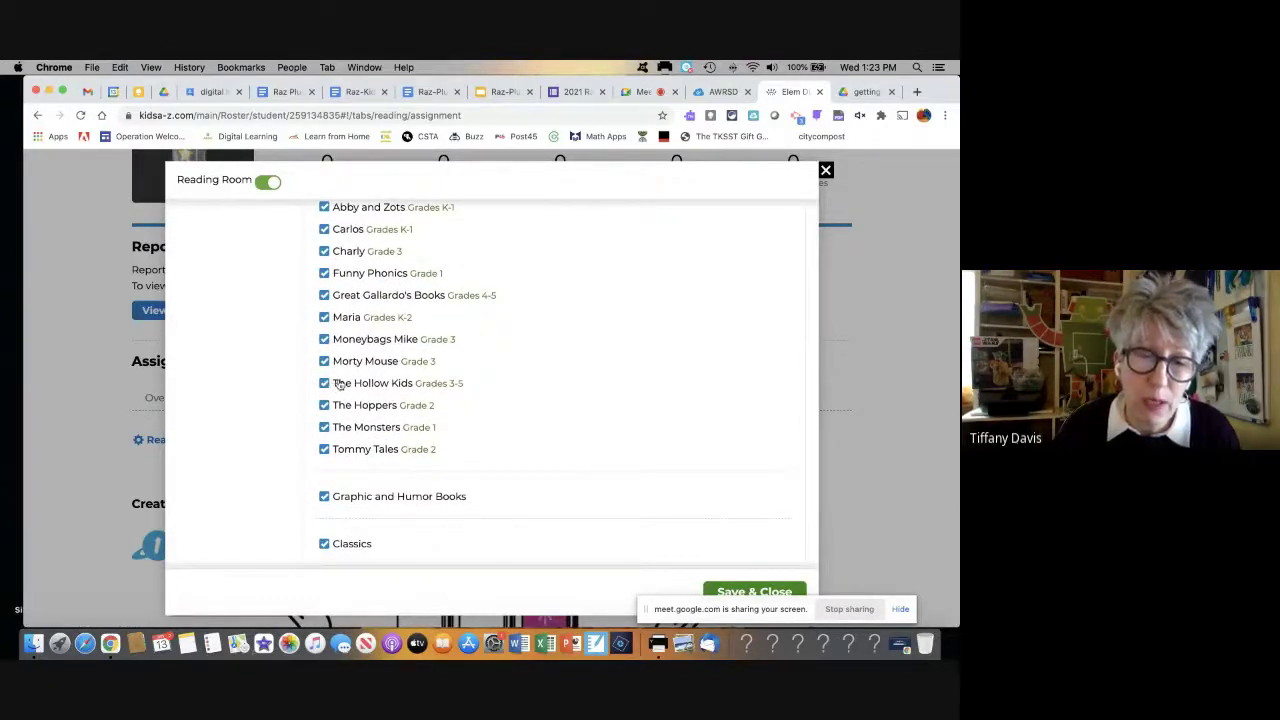
{"action": "scroll", "coordinate": [352, 388], "scroll_direction": "down", "scroll_amount": 1}
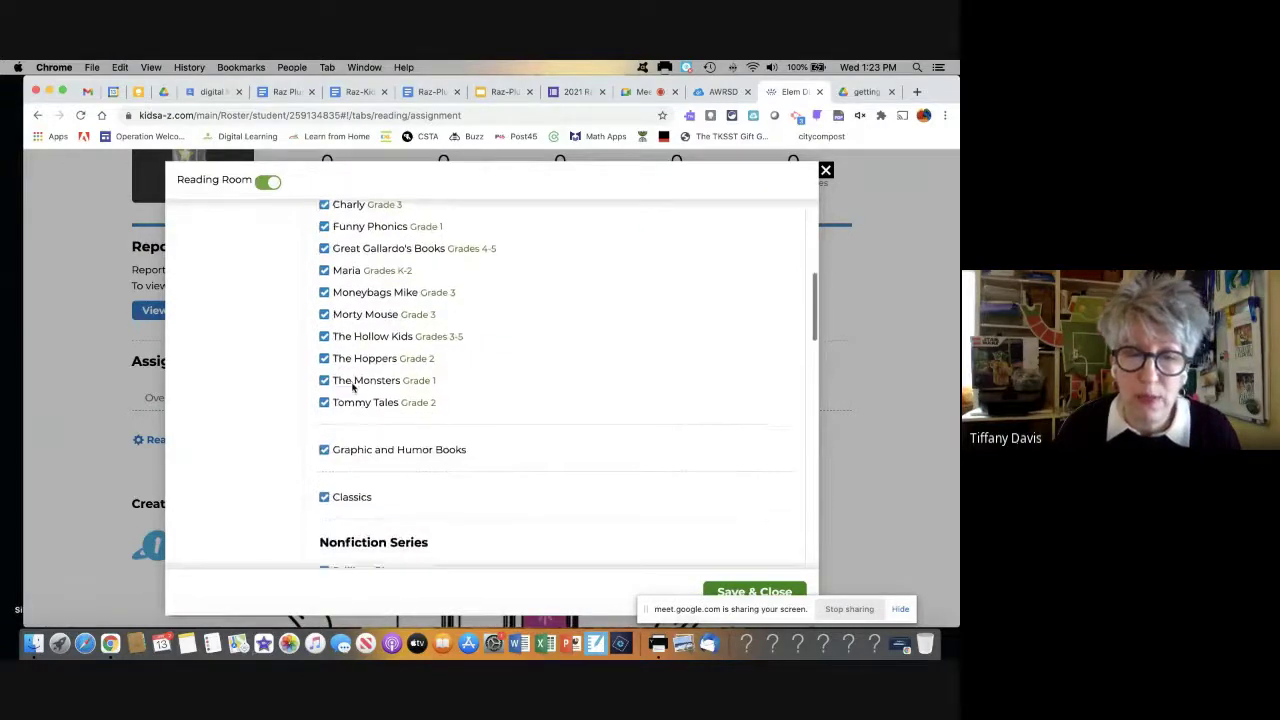
{"action": "scroll", "coordinate": [352, 388], "scroll_direction": "down", "scroll_amount": 5}
{"action": "scroll", "coordinate": [352, 388], "scroll_direction": "down", "scroll_amount": 5}
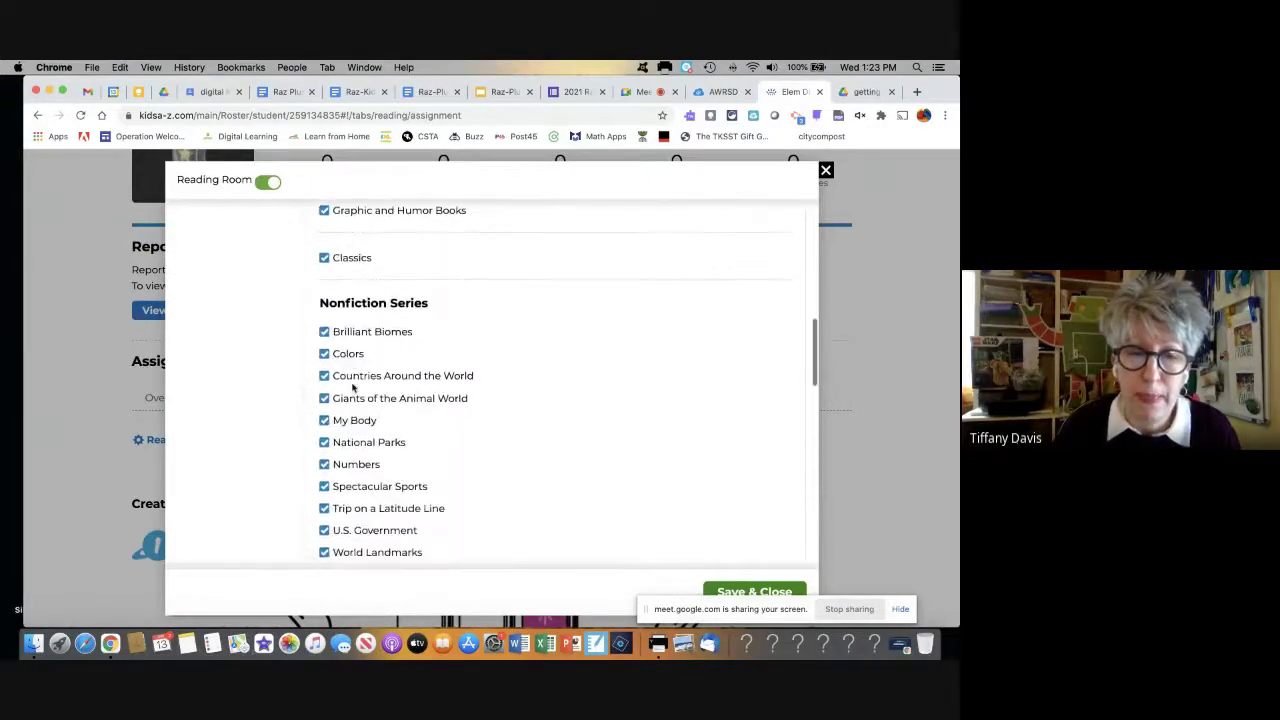
{"action": "scroll", "coordinate": [352, 388], "scroll_direction": "down", "scroll_amount": 3}
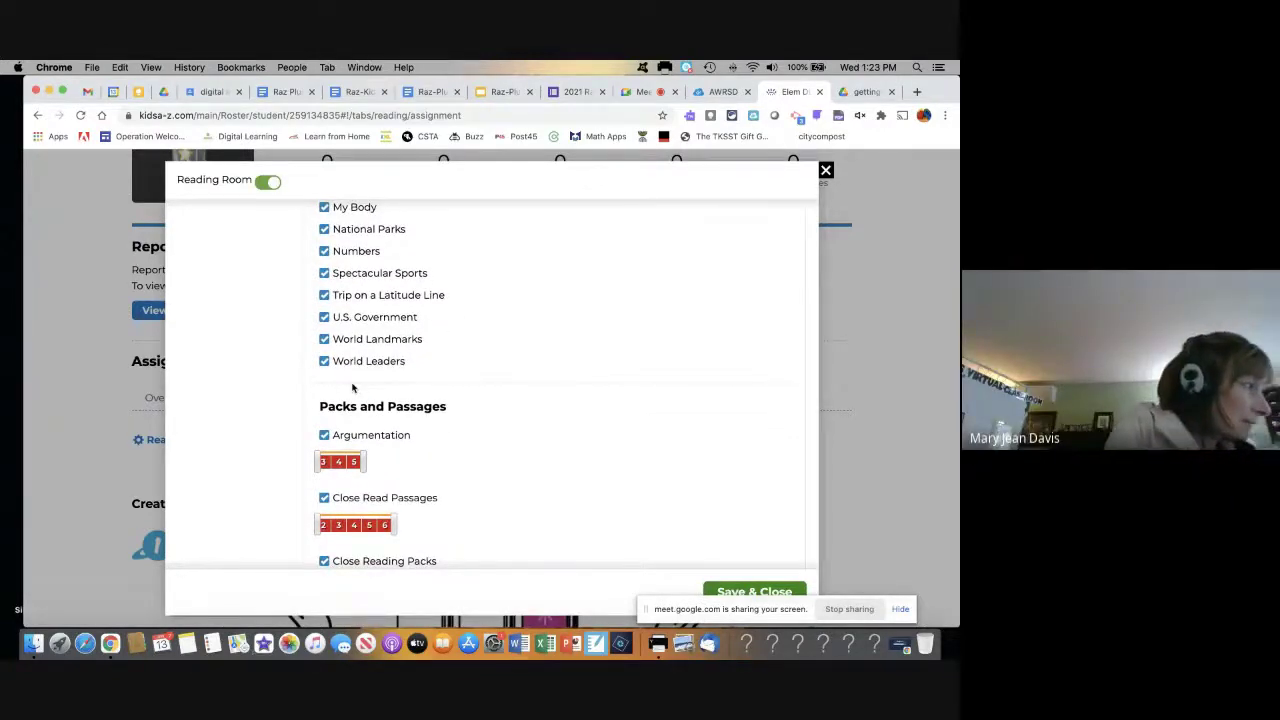
{"action": "scroll", "coordinate": [352, 388], "scroll_direction": "down", "scroll_amount": 3}
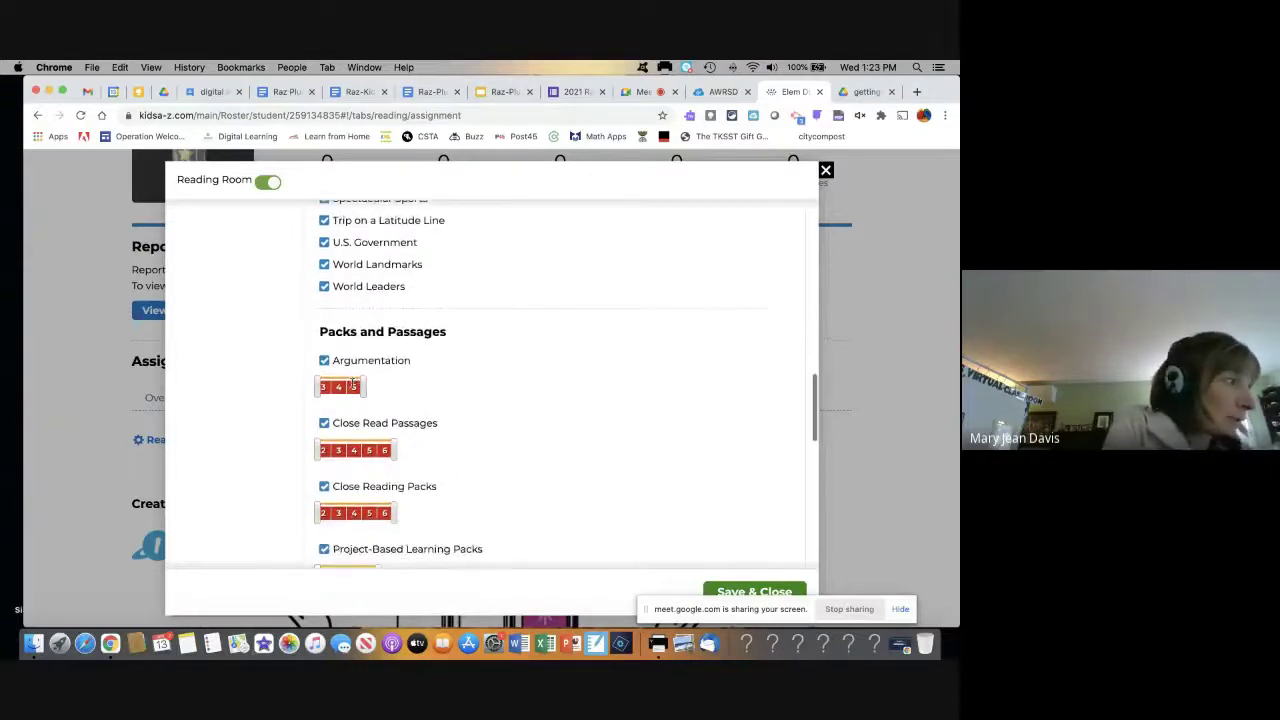
{"action": "scroll", "coordinate": [352, 388], "scroll_direction": "up", "scroll_amount": 6}
{"action": "scroll", "coordinate": [352, 388], "scroll_direction": "up", "scroll_amount": 15}
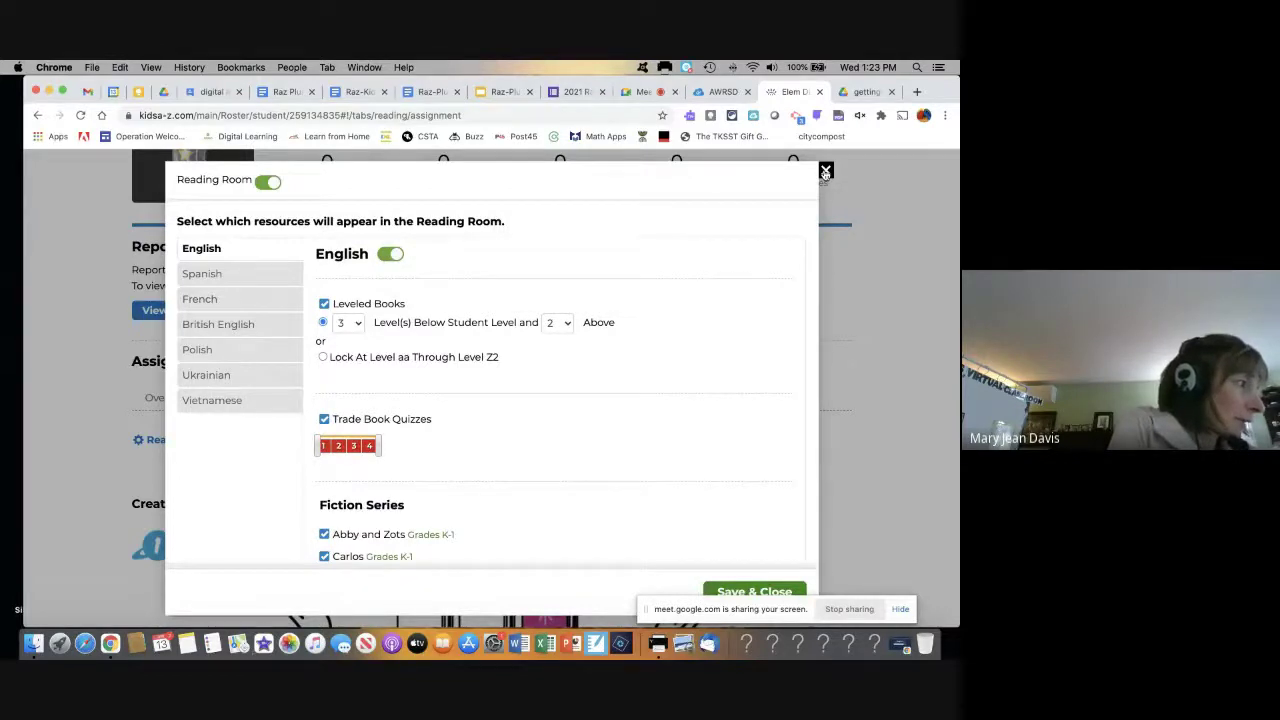
{"action": "scroll", "coordinate": [659, 358], "scroll_direction": "down", "scroll_amount": 1}
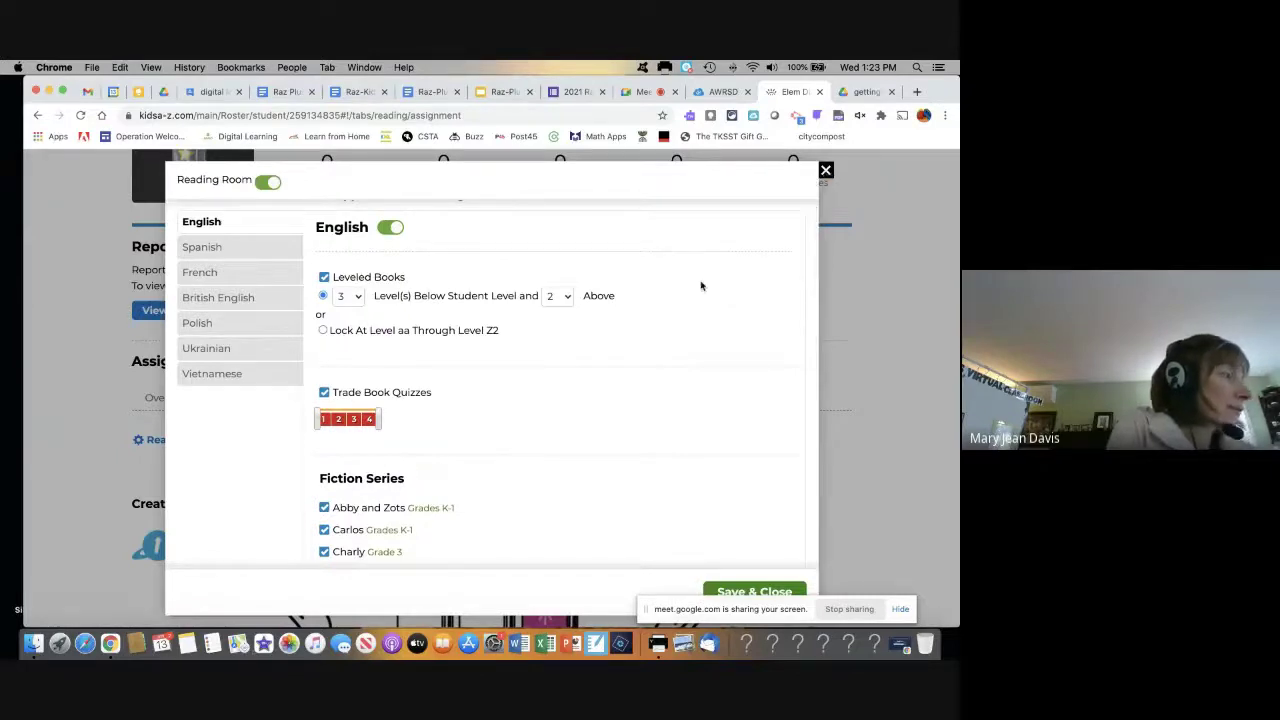
{"action": "scroll", "coordinate": [701, 286], "scroll_direction": "up", "scroll_amount": 1}
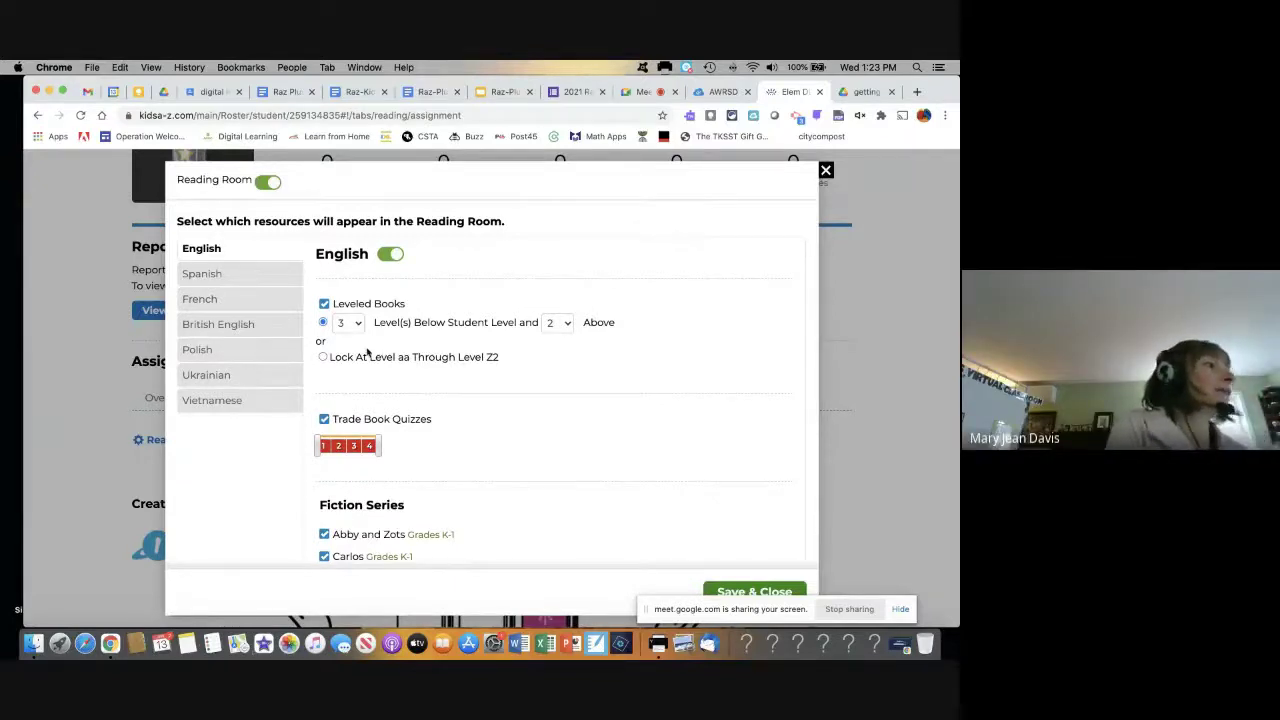
- Review the remaining English Reading Room resources, through Poems and Songs, Early Reading, Ignite and Reading Room Home, and close the settings without saving
{"action": "scroll", "coordinate": [586, 371], "scroll_direction": "down", "scroll_amount": 6}
{"action": "scroll", "coordinate": [587, 372], "scroll_direction": "down", "scroll_amount": 10}
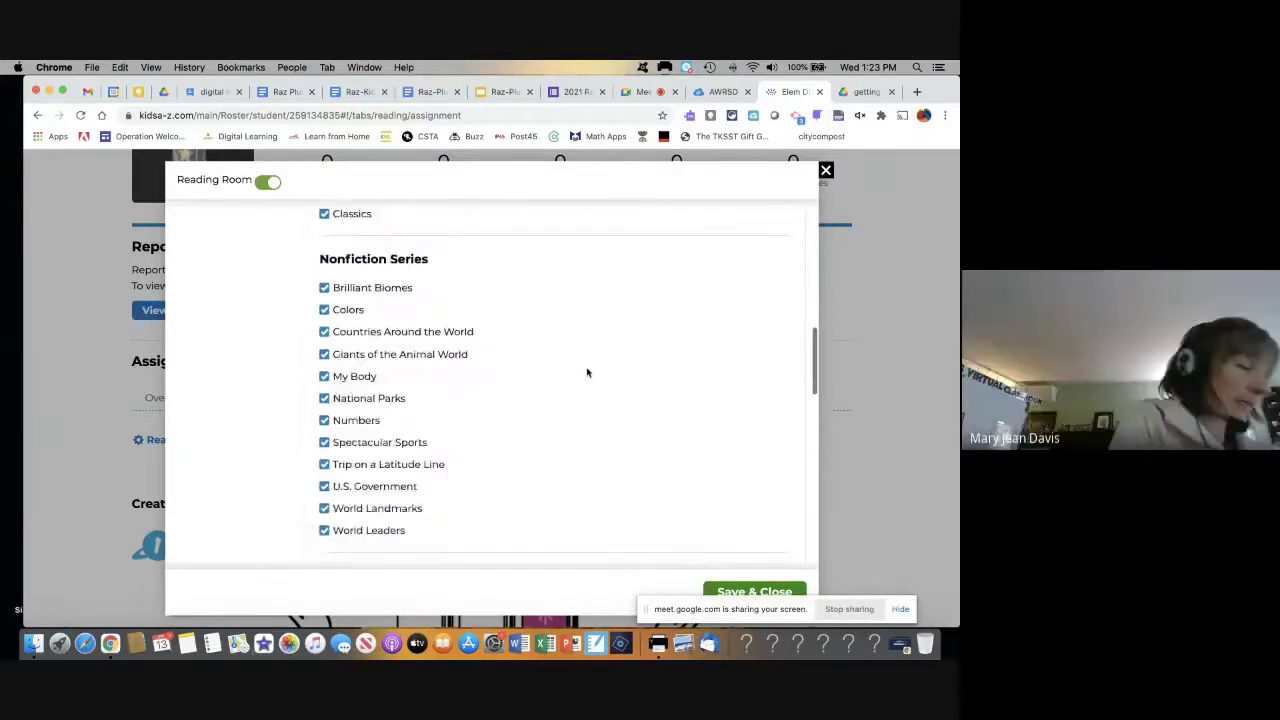
{"action": "scroll", "coordinate": [587, 372], "scroll_direction": "down", "scroll_amount": 2}
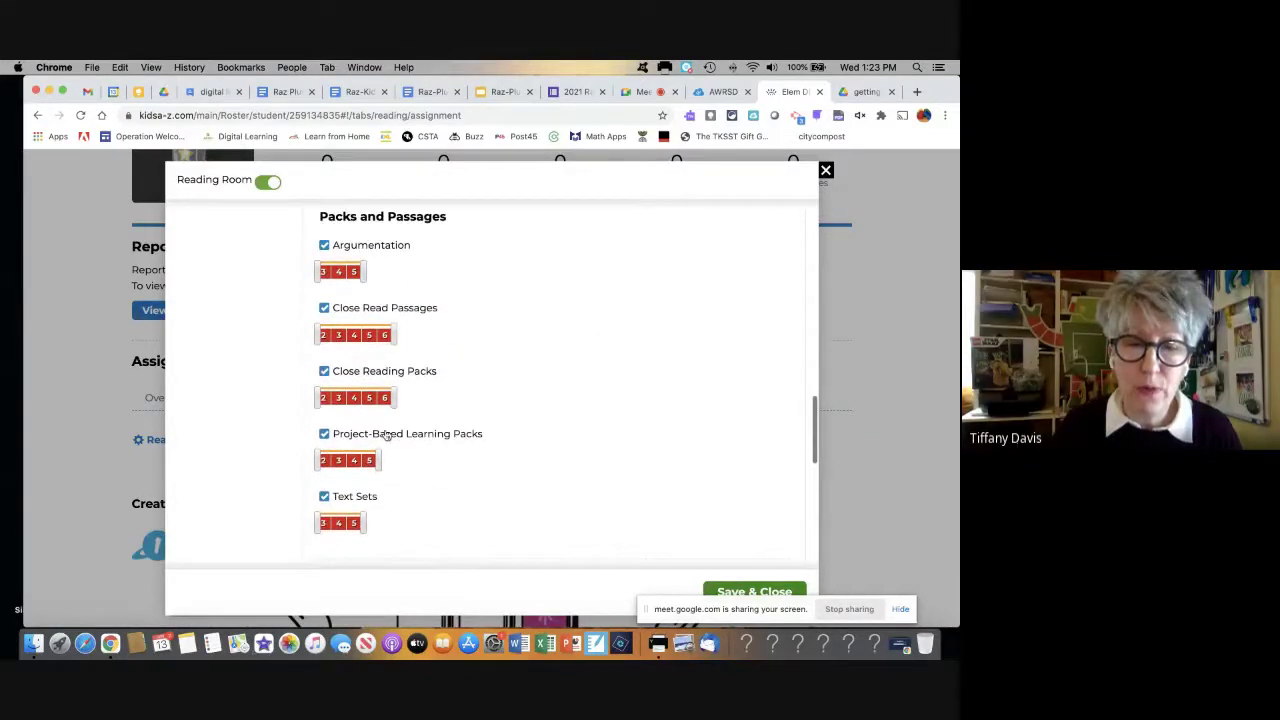
{"action": "scroll", "coordinate": [386, 434], "scroll_direction": "down", "scroll_amount": 3}
{"action": "scroll", "coordinate": [386, 434], "scroll_direction": "down", "scroll_amount": 2}
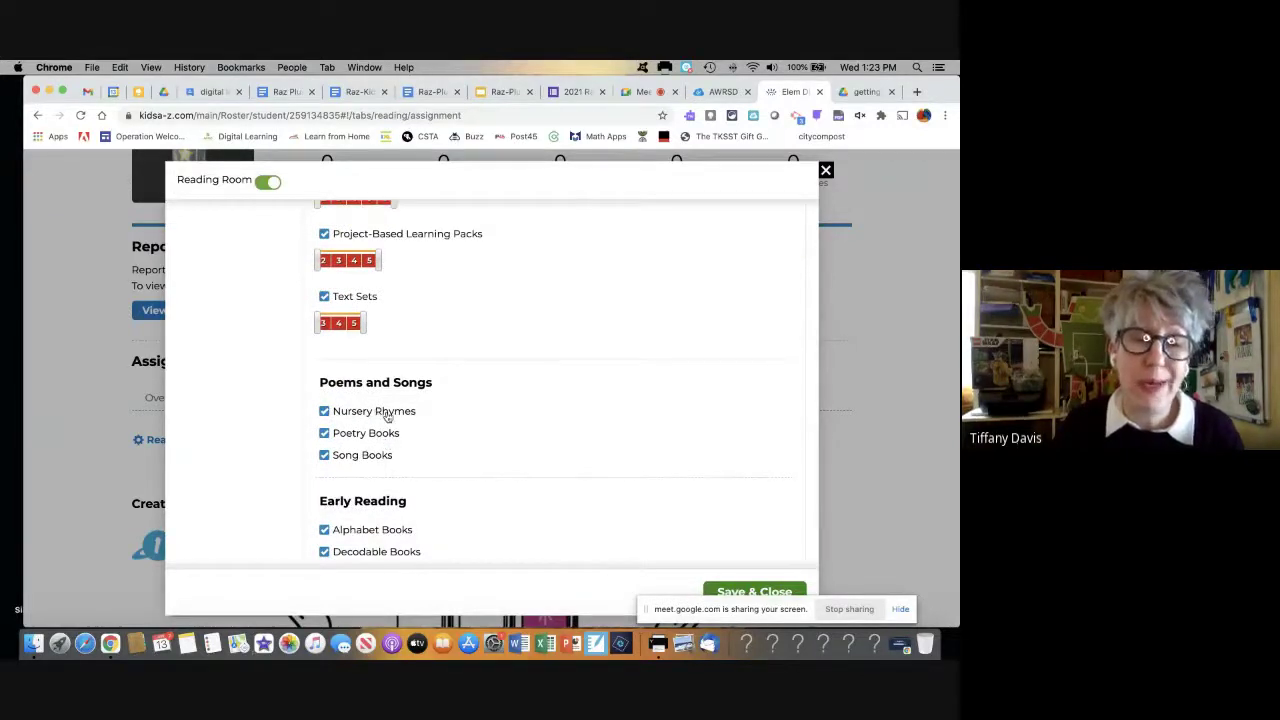
{"action": "scroll", "coordinate": [387, 417], "scroll_direction": "down", "scroll_amount": 5}
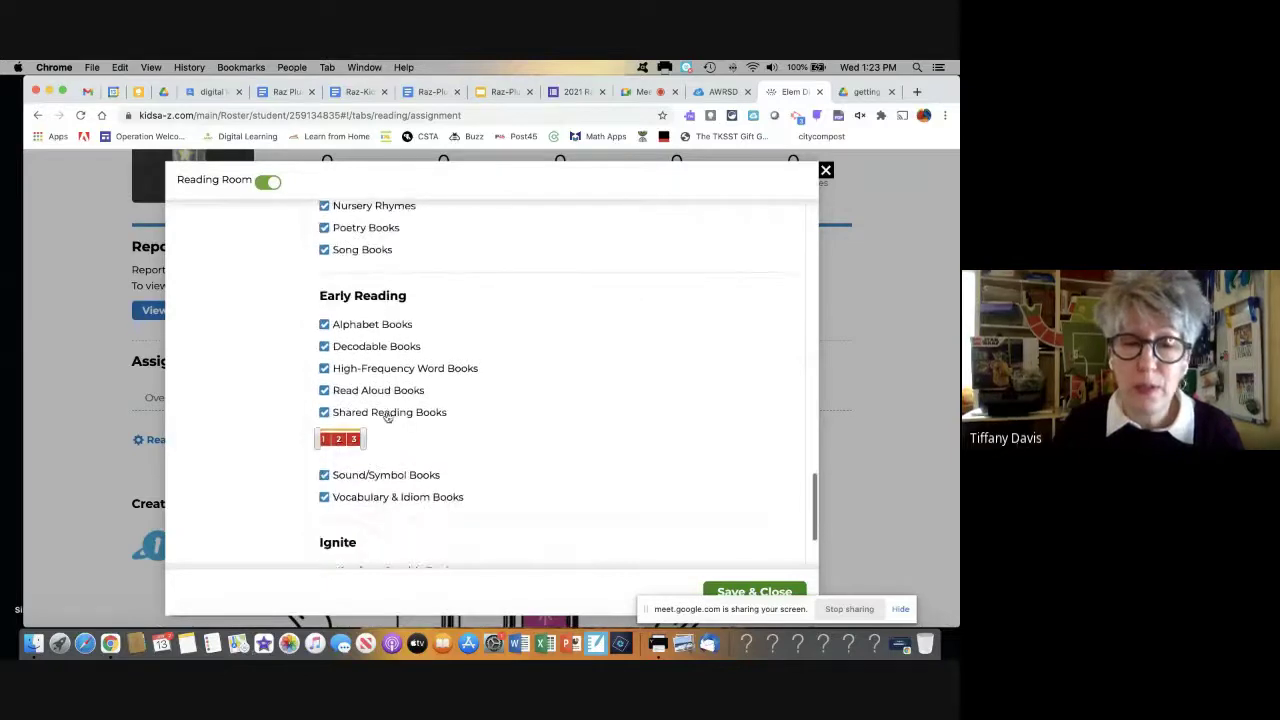
{"action": "scroll", "coordinate": [387, 417], "scroll_direction": "down", "scroll_amount": 3}
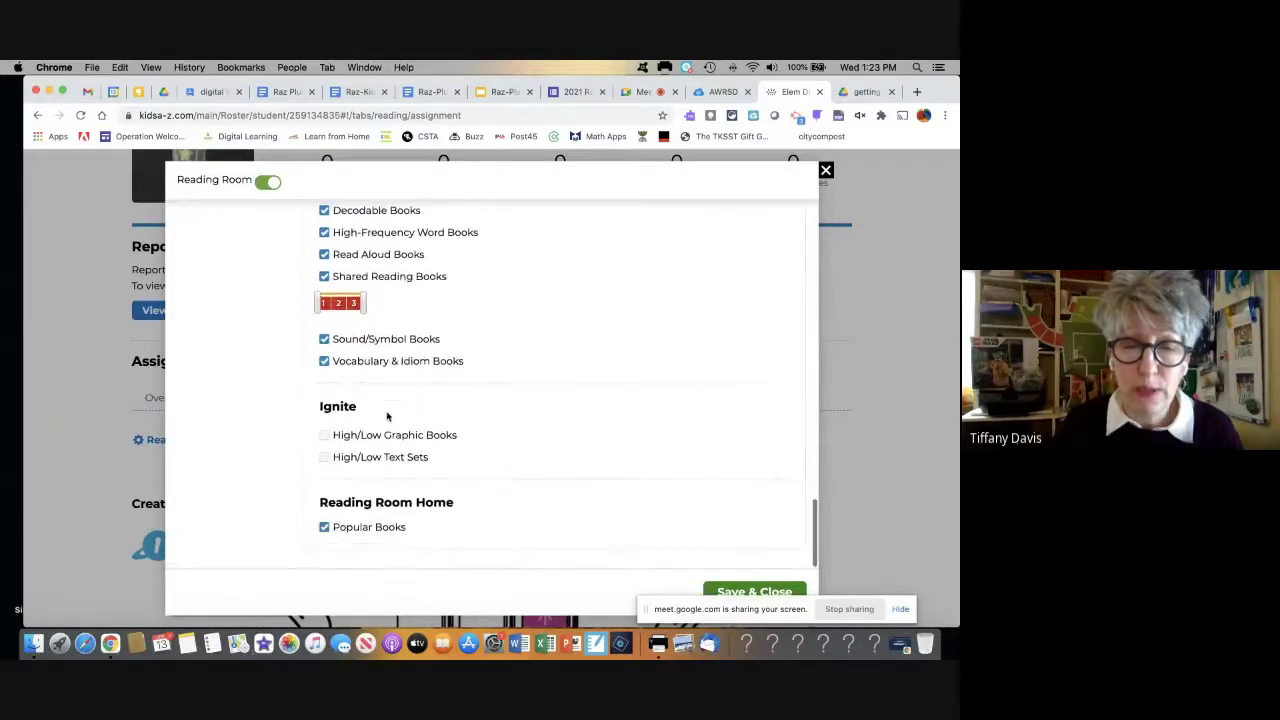
{"action": "scroll", "coordinate": [387, 417], "scroll_direction": "up", "scroll_amount": 20}
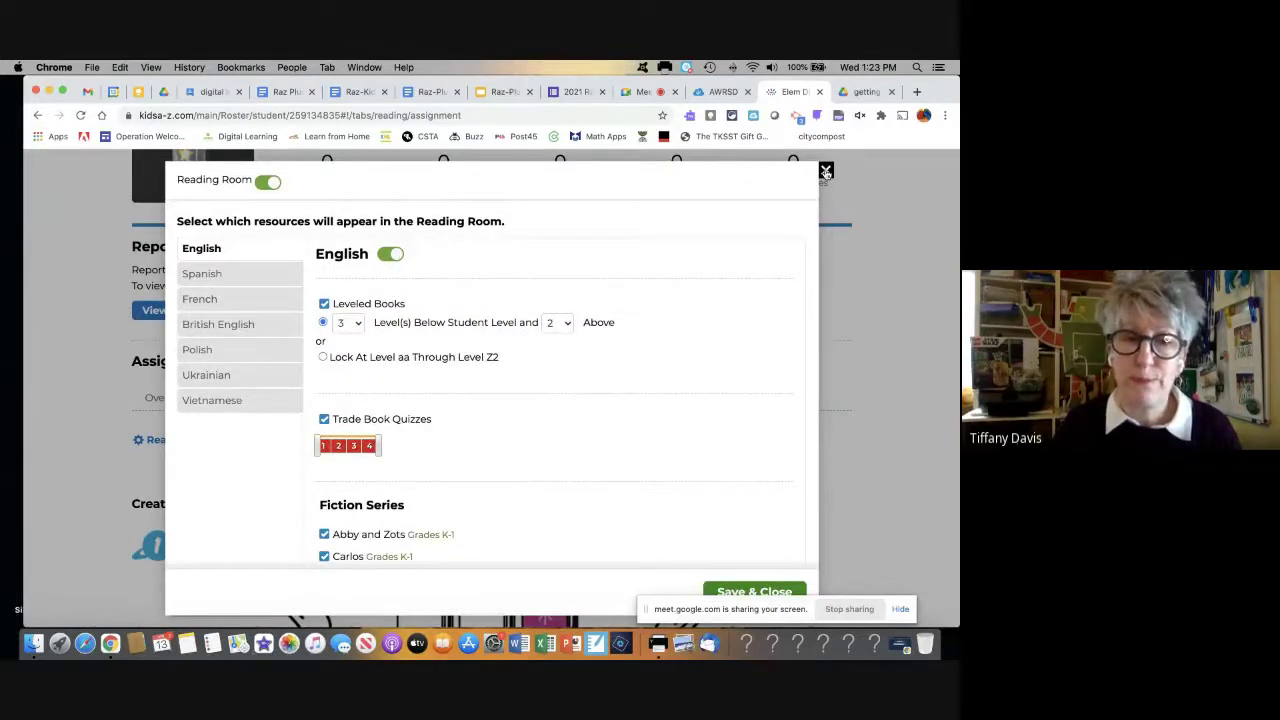
{"action": "left_click", "coordinate": [826, 173]}
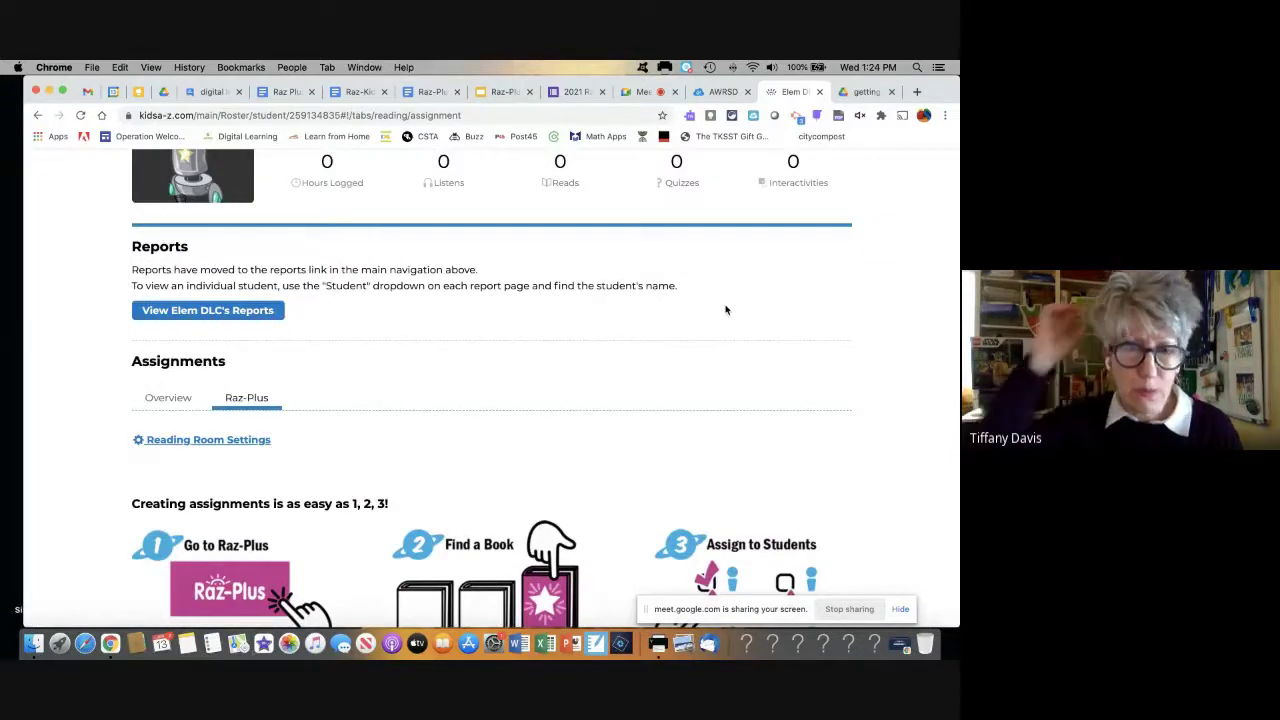
- Return from the Elem DLC student's page to the classroom roster and bring the full student list into view
{"action": "scroll", "coordinate": [619, 269], "scroll_direction": "up", "scroll_amount": 5}
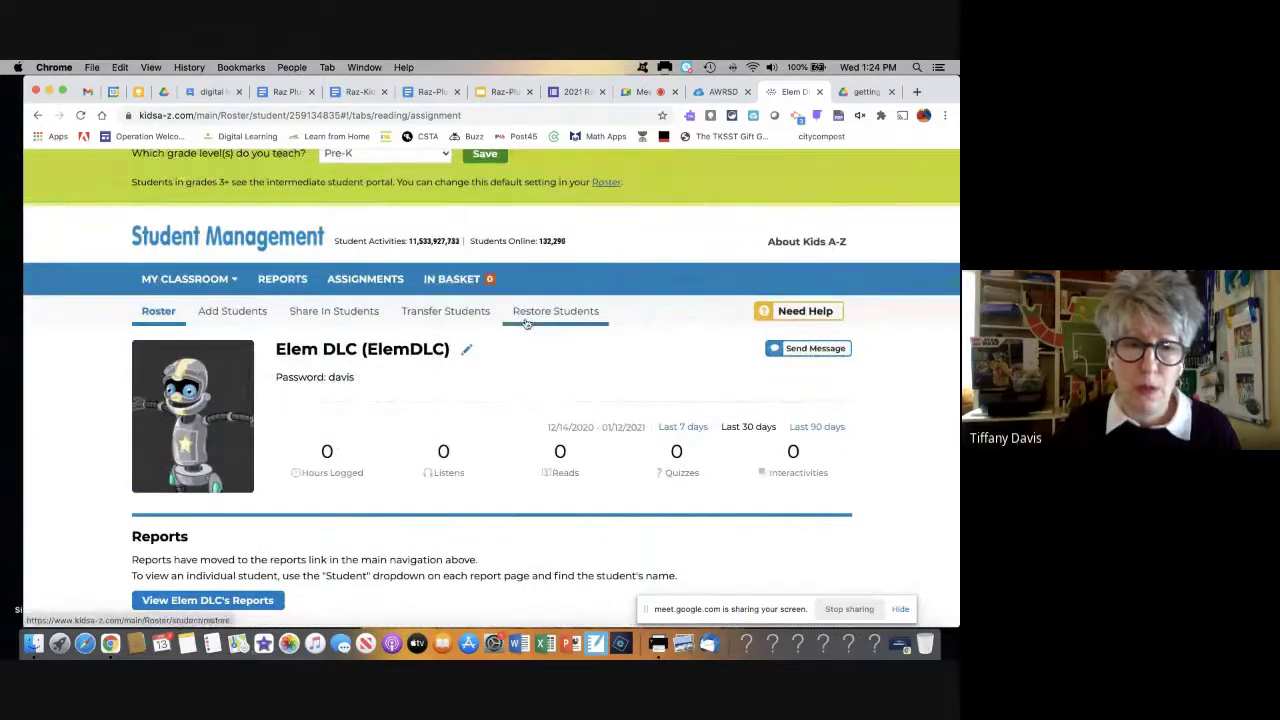
{"action": "left_click", "coordinate": [158, 311]}
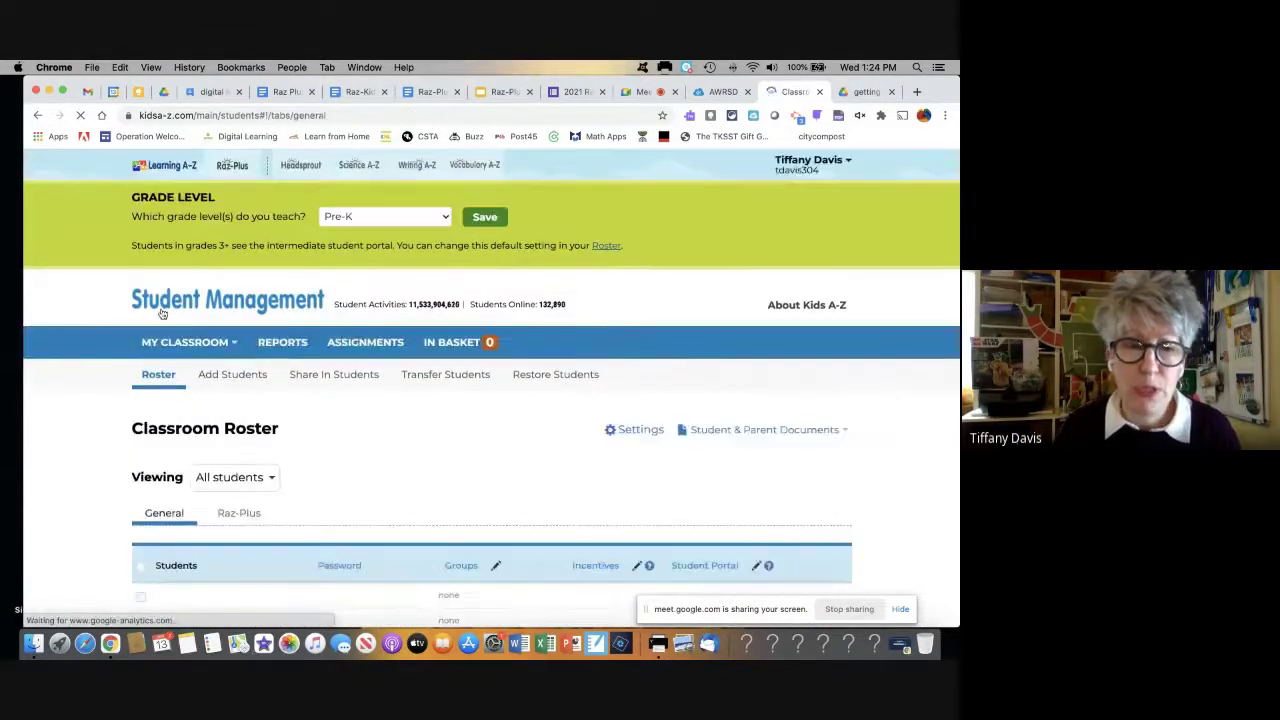
{"action": "scroll", "coordinate": [370, 431], "scroll_direction": "down", "scroll_amount": 3}
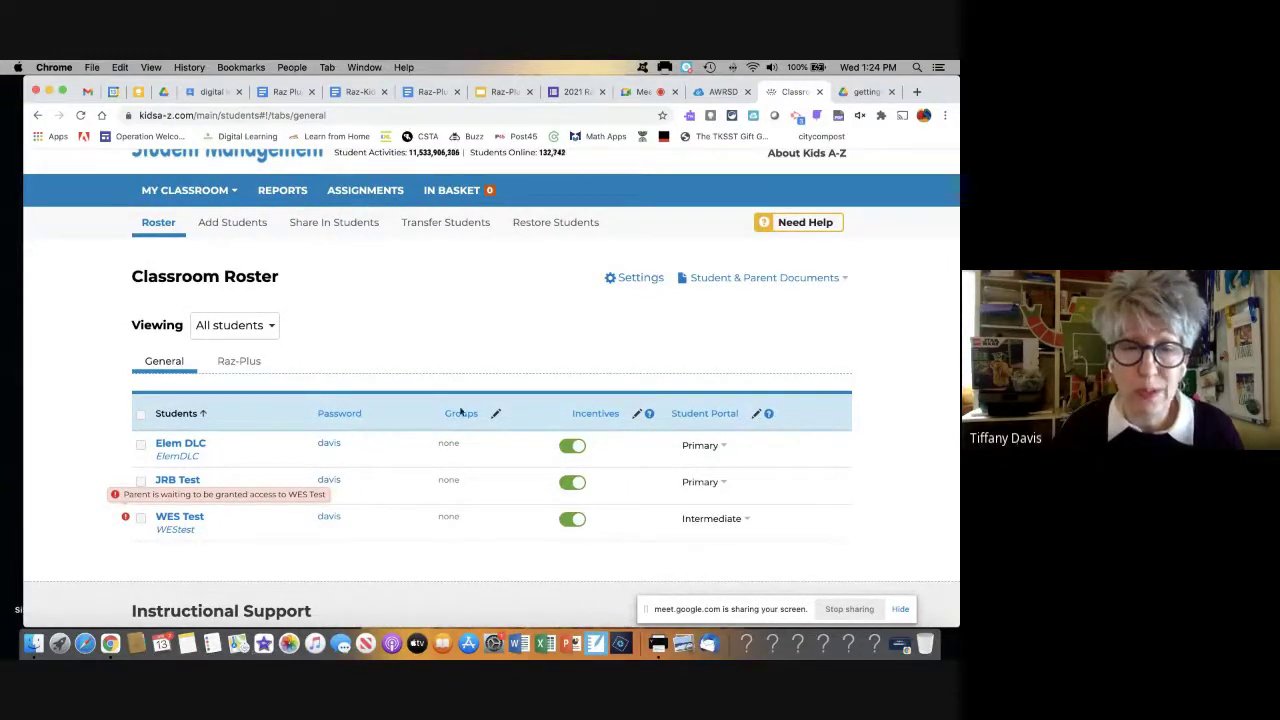
{"action": "scroll", "coordinate": [397, 474], "scroll_direction": "down", "scroll_amount": 1}
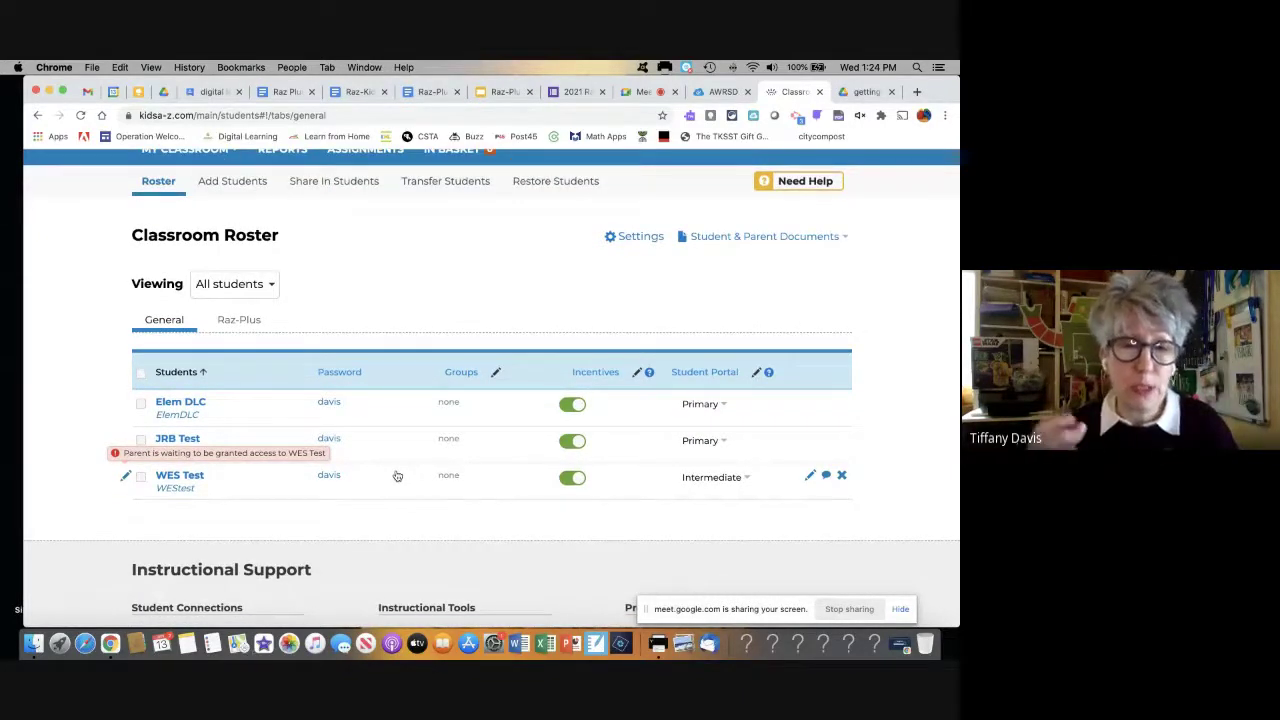
- Add the Elem DLC and JRB Test students to a new group named Demo and clear the student selection
{"action": "left_click", "coordinate": [140, 404]}
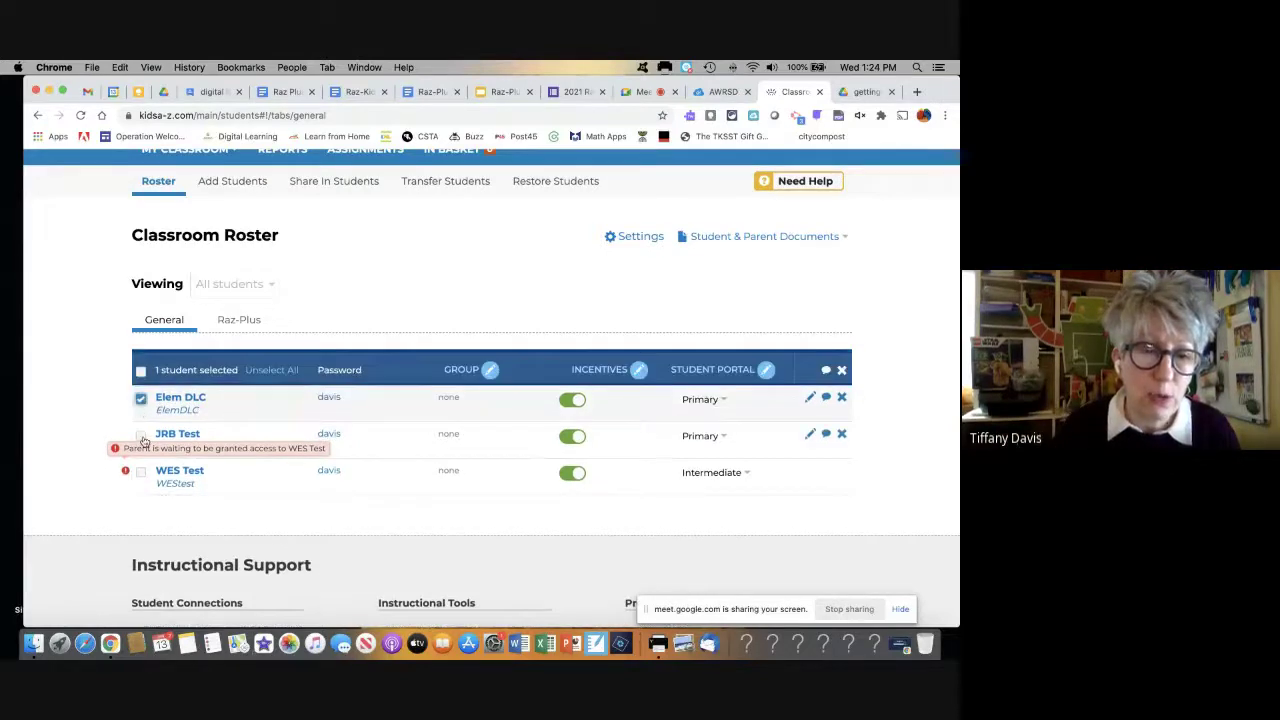
{"action": "left_click", "coordinate": [141, 436]}
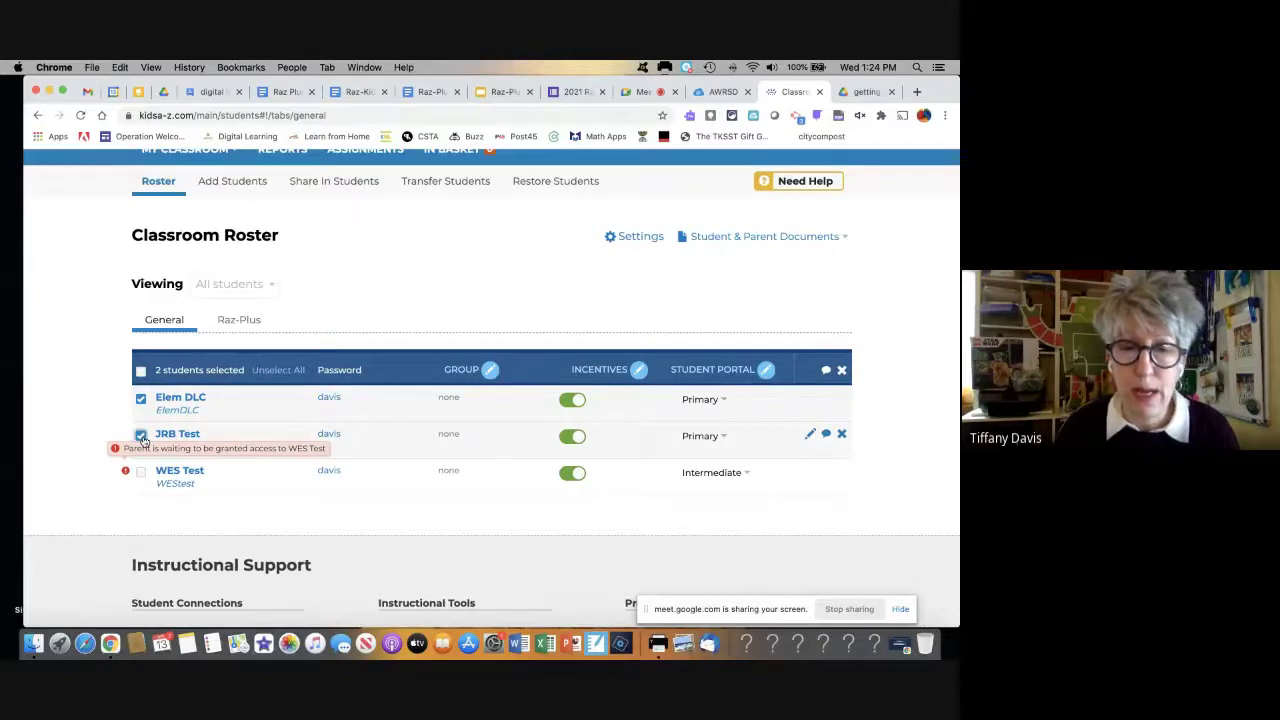
{"action": "left_click", "coordinate": [491, 371]}
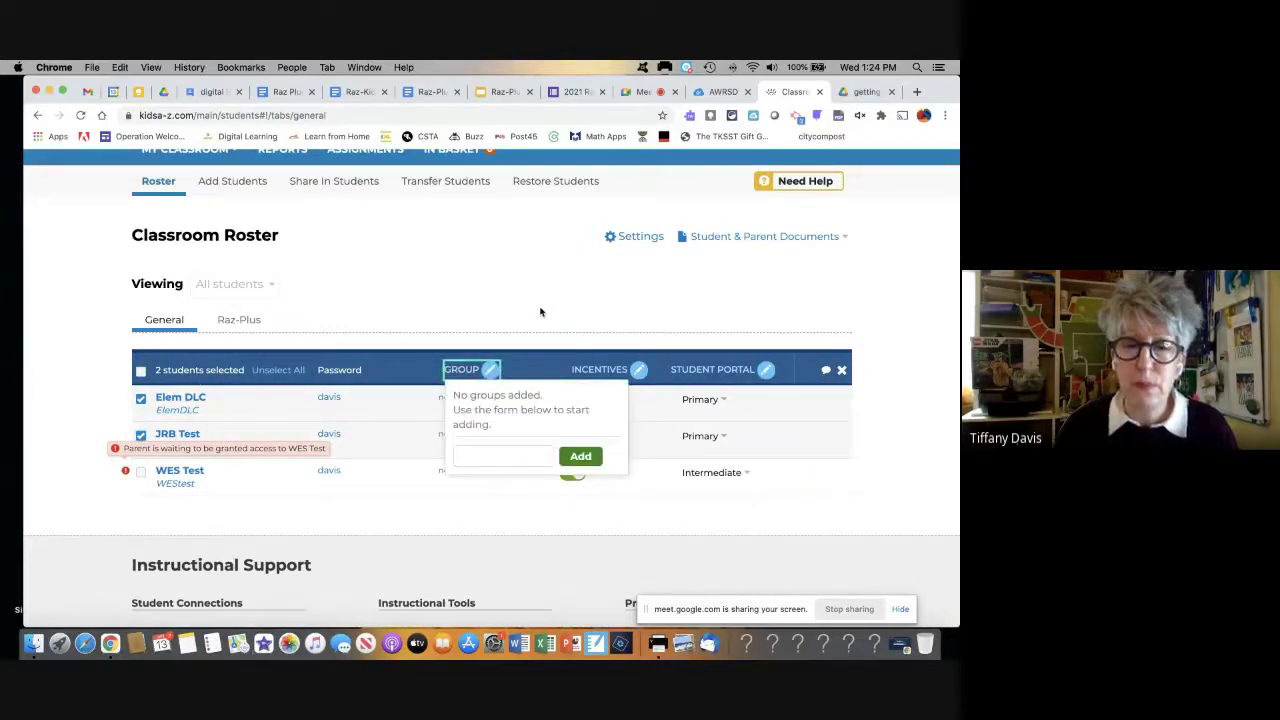
{"action": "left_click", "coordinate": [479, 454]}
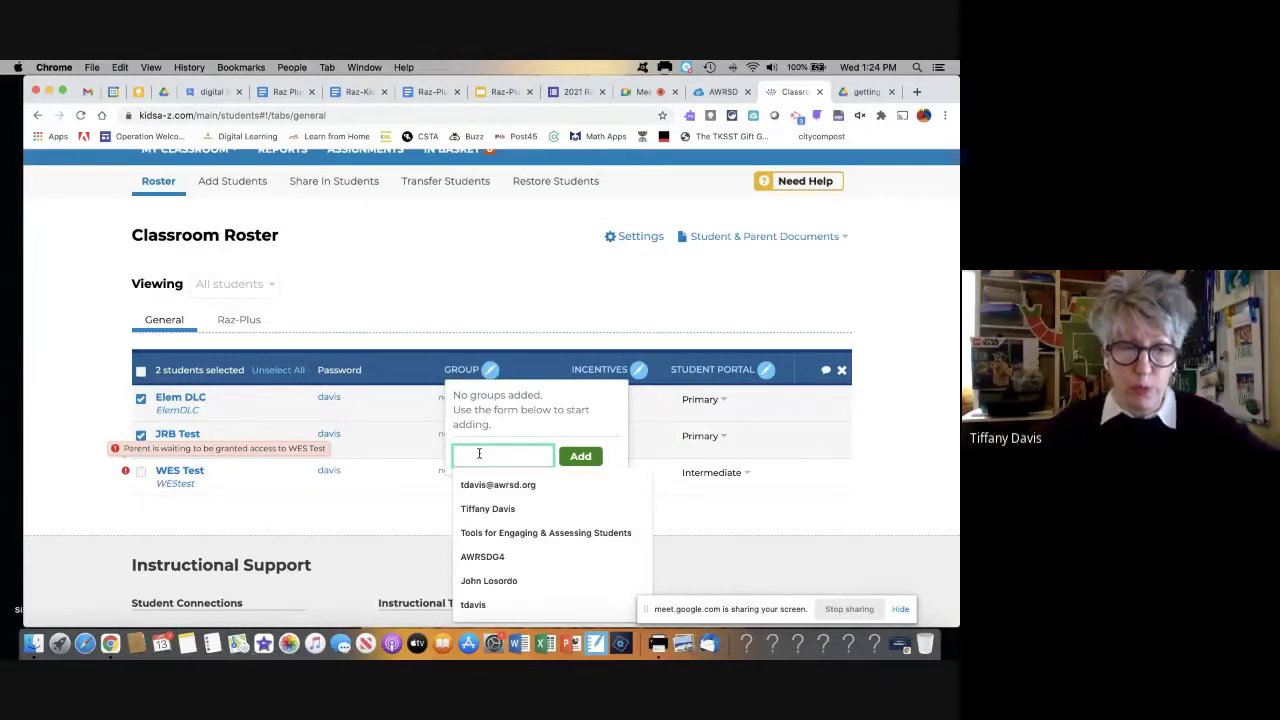
{"action": "type", "text": "Demo"}
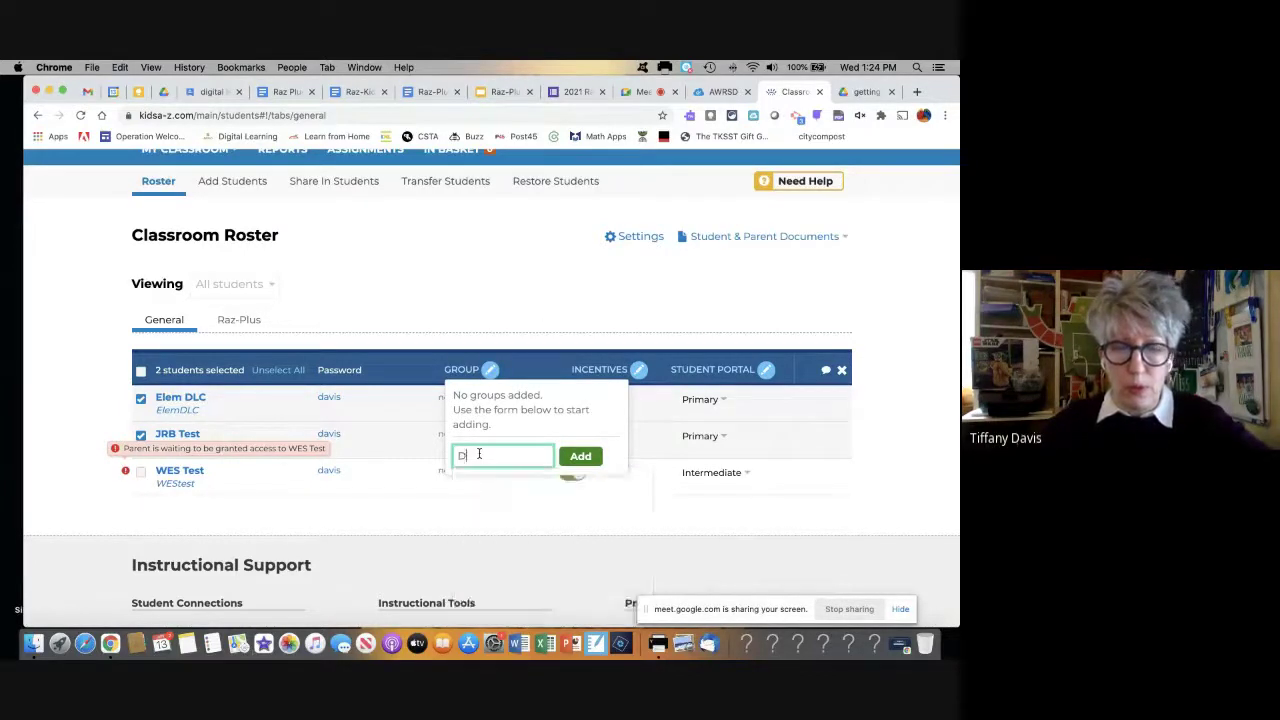
{"action": "left_click", "coordinate": [581, 456]}
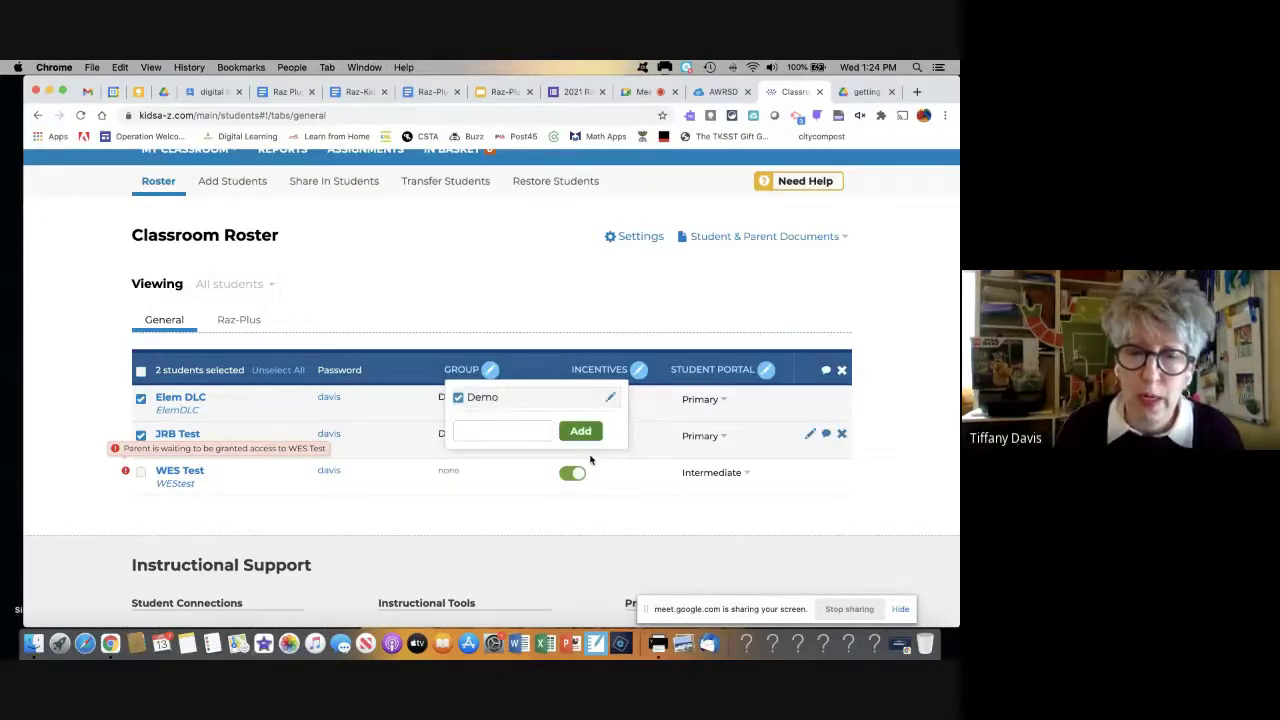
{"action": "left_click", "coordinate": [506, 511]}
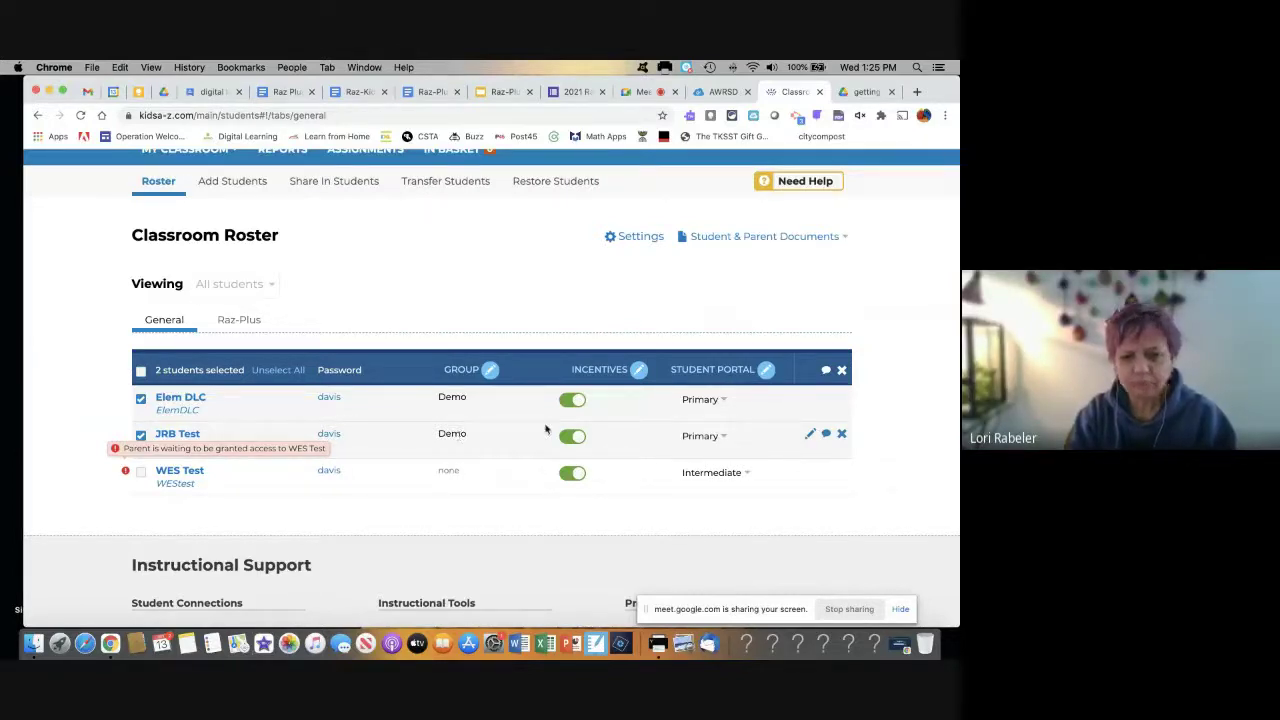
{"action": "left_click", "coordinate": [141, 436]}
{"action": "left_click", "coordinate": [141, 402]}
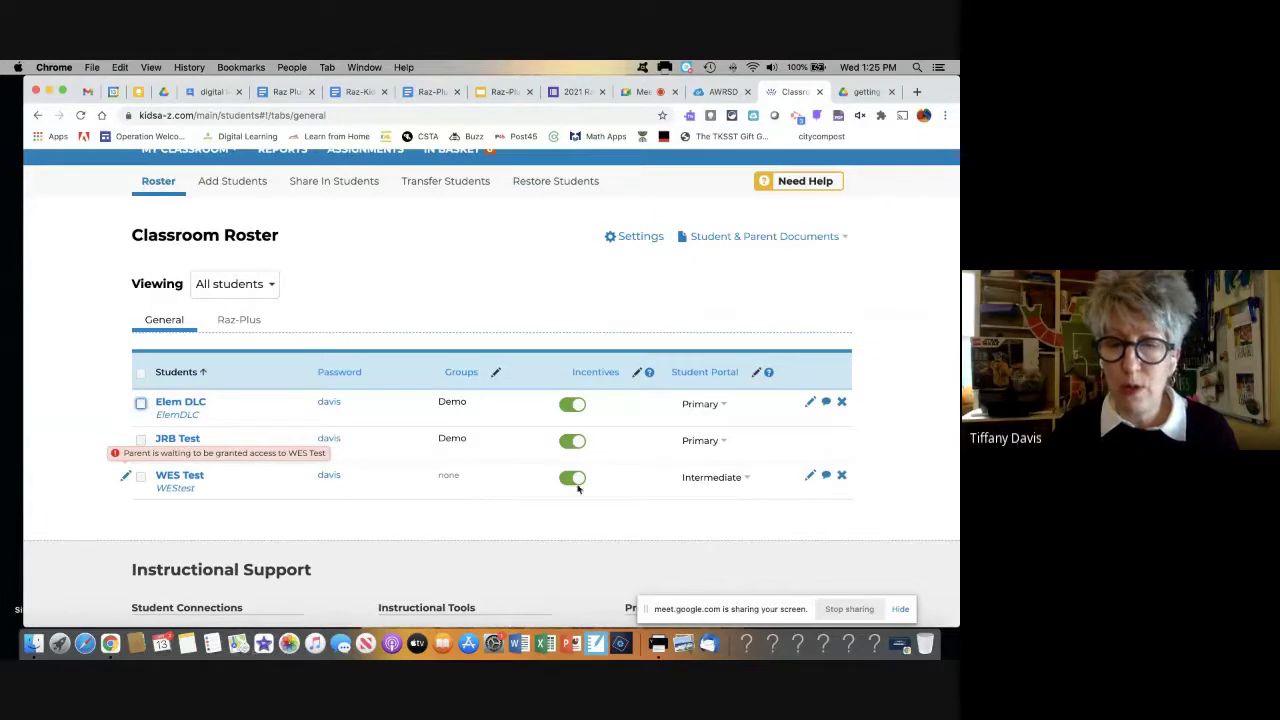
- View the WES Test student's pending parent access request and close the student's details without approving or denying it
{"action": "left_click", "coordinate": [810, 475]}
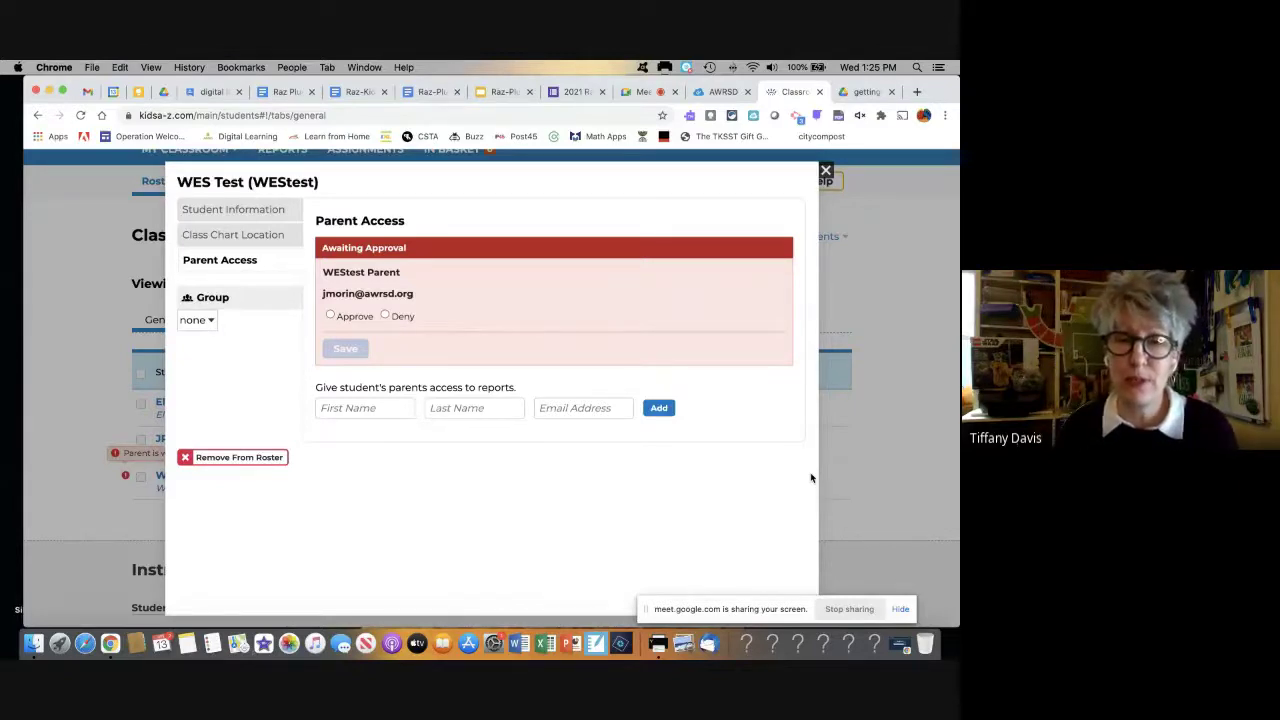
{"action": "left_click", "coordinate": [825, 171]}
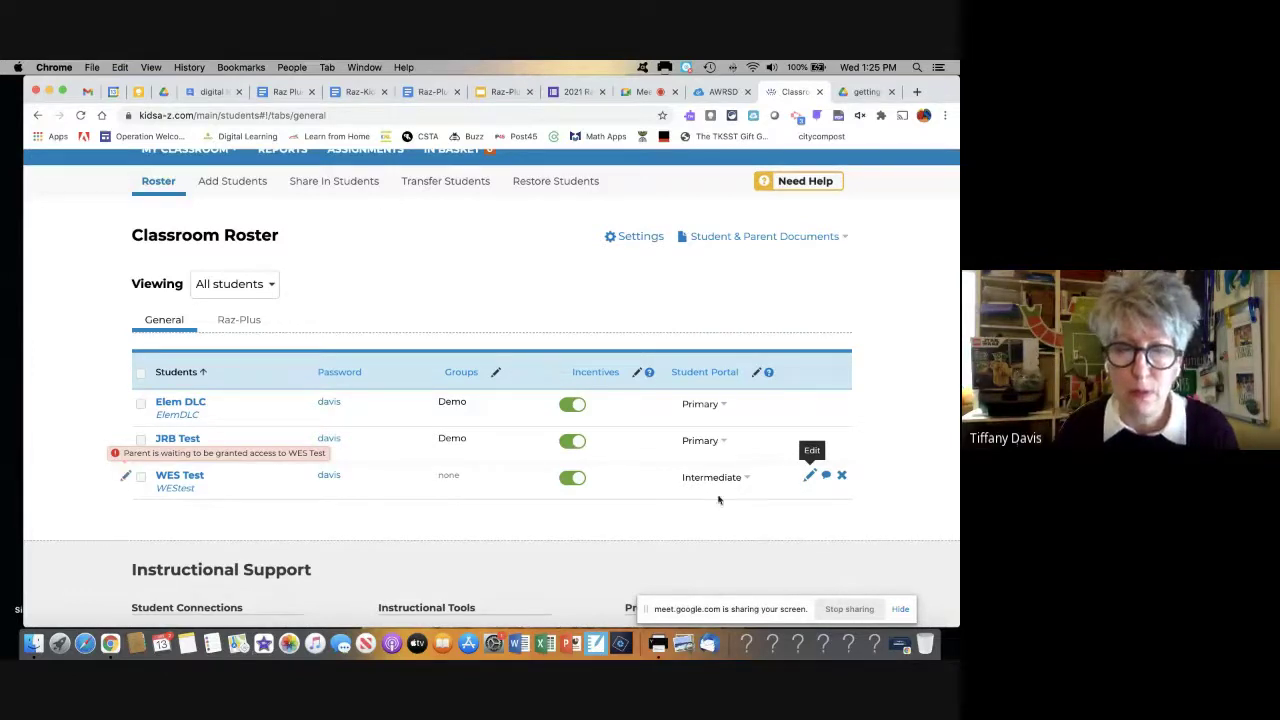
{"action": "left_click", "coordinate": [810, 480]}
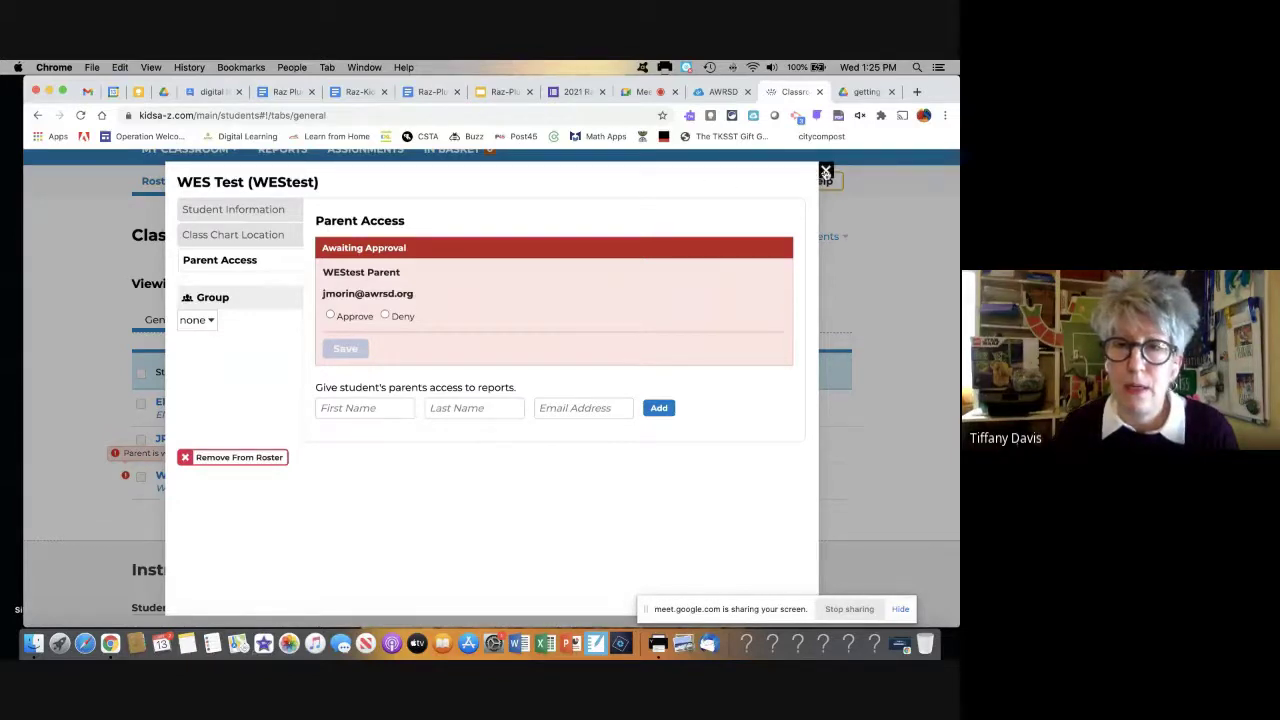
{"action": "left_click", "coordinate": [826, 172]}
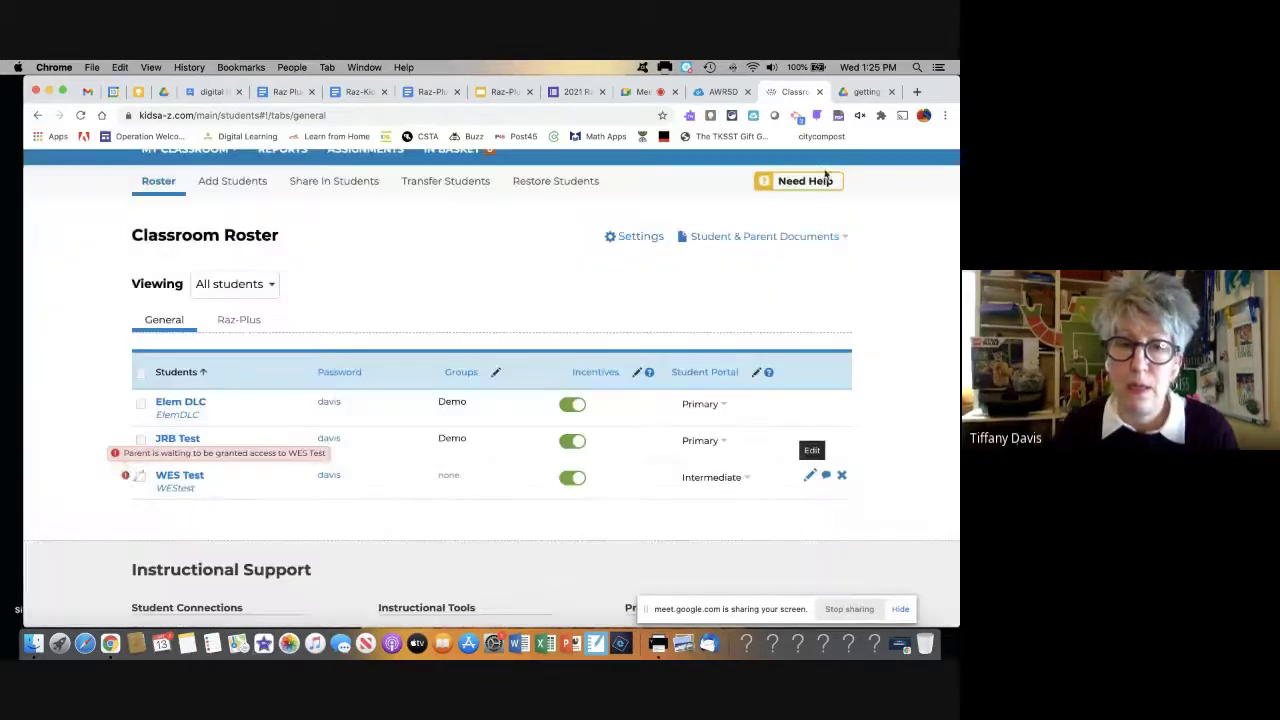
- Open the JRB Test student's page and examine the activity summary, assignments overview, last read book, quick stats and badges
{"action": "left_click", "coordinate": [178, 441]}
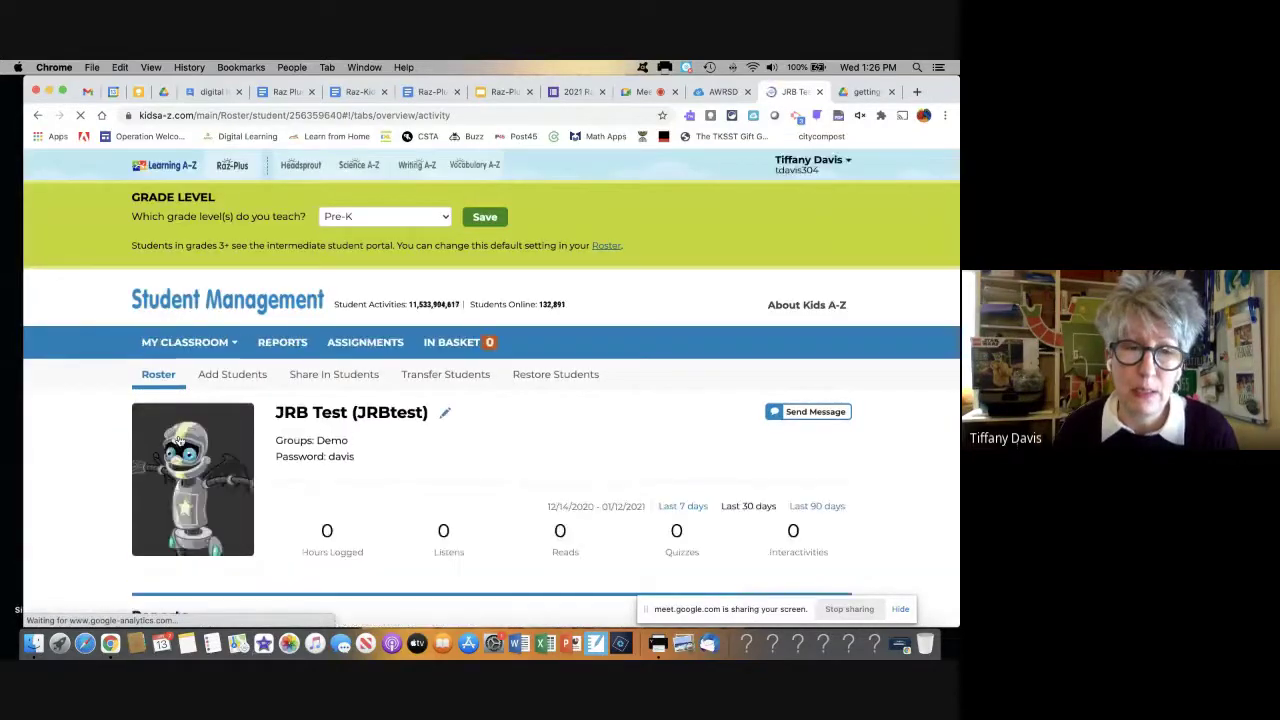
{"action": "scroll", "coordinate": [359, 451], "scroll_direction": "down", "scroll_amount": 3}
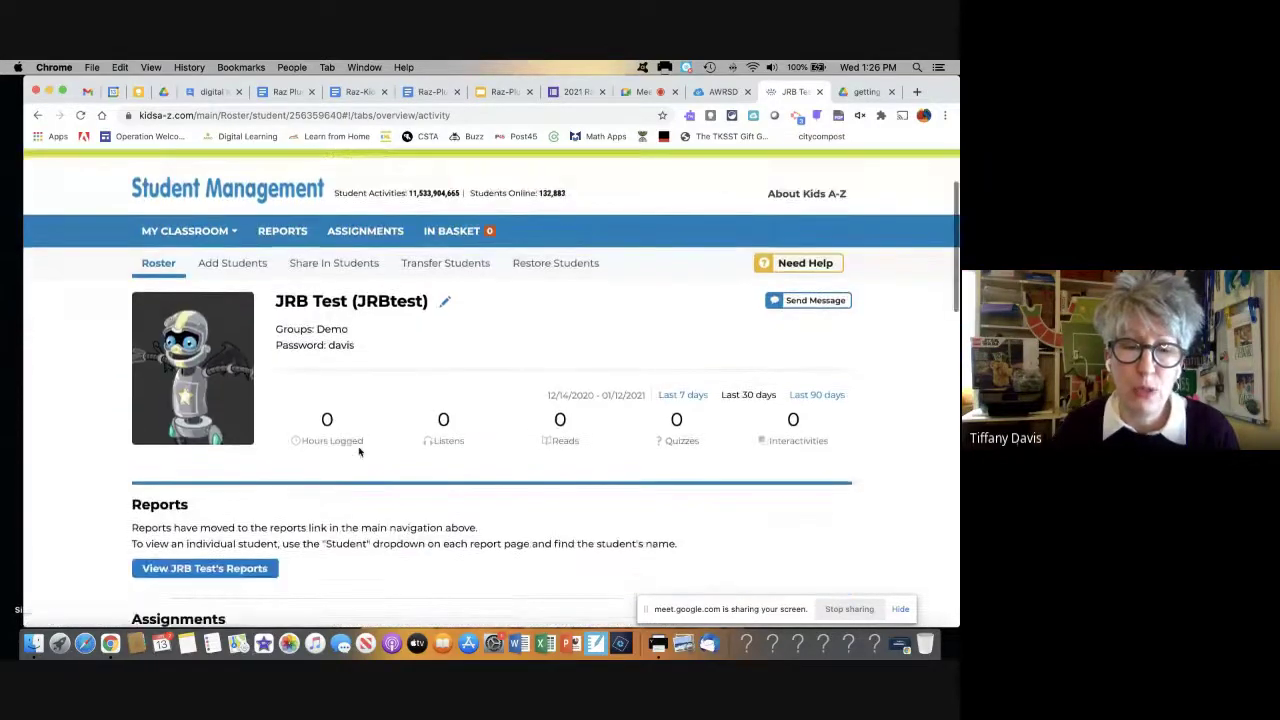
{"action": "scroll", "coordinate": [359, 451], "scroll_direction": "down", "scroll_amount": 4}
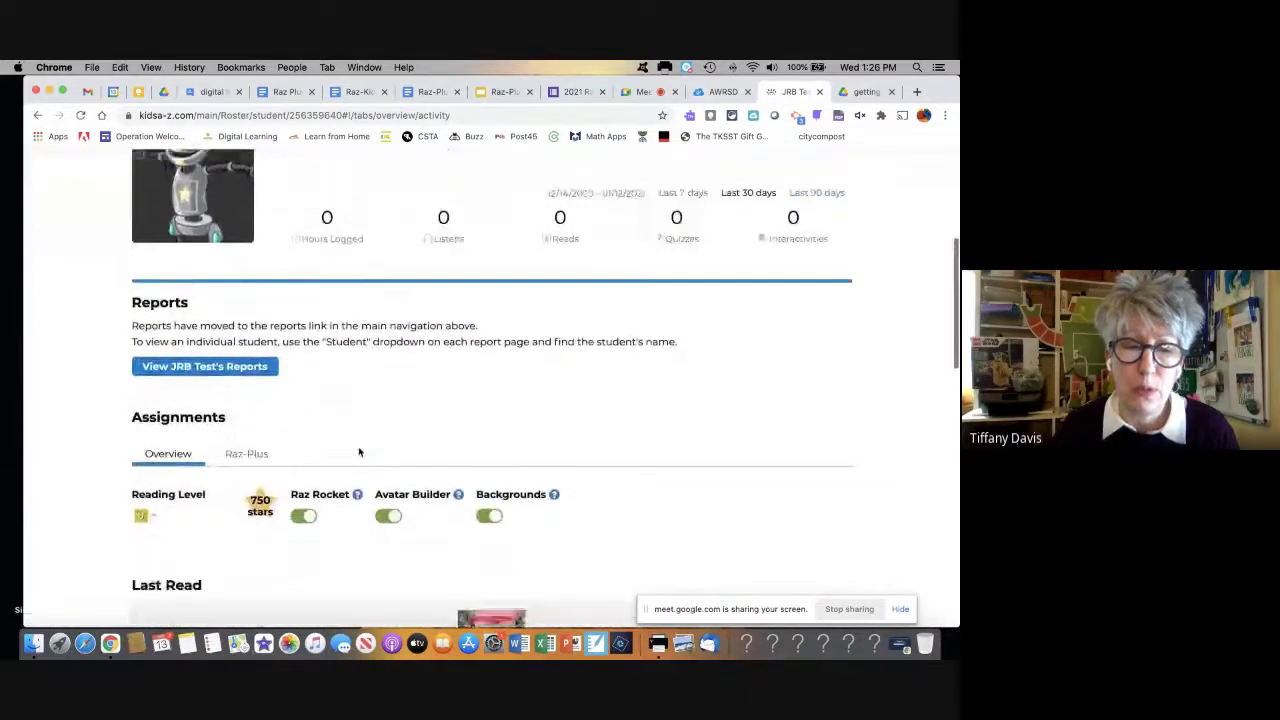
{"action": "scroll", "coordinate": [359, 452], "scroll_direction": "down", "scroll_amount": 8}
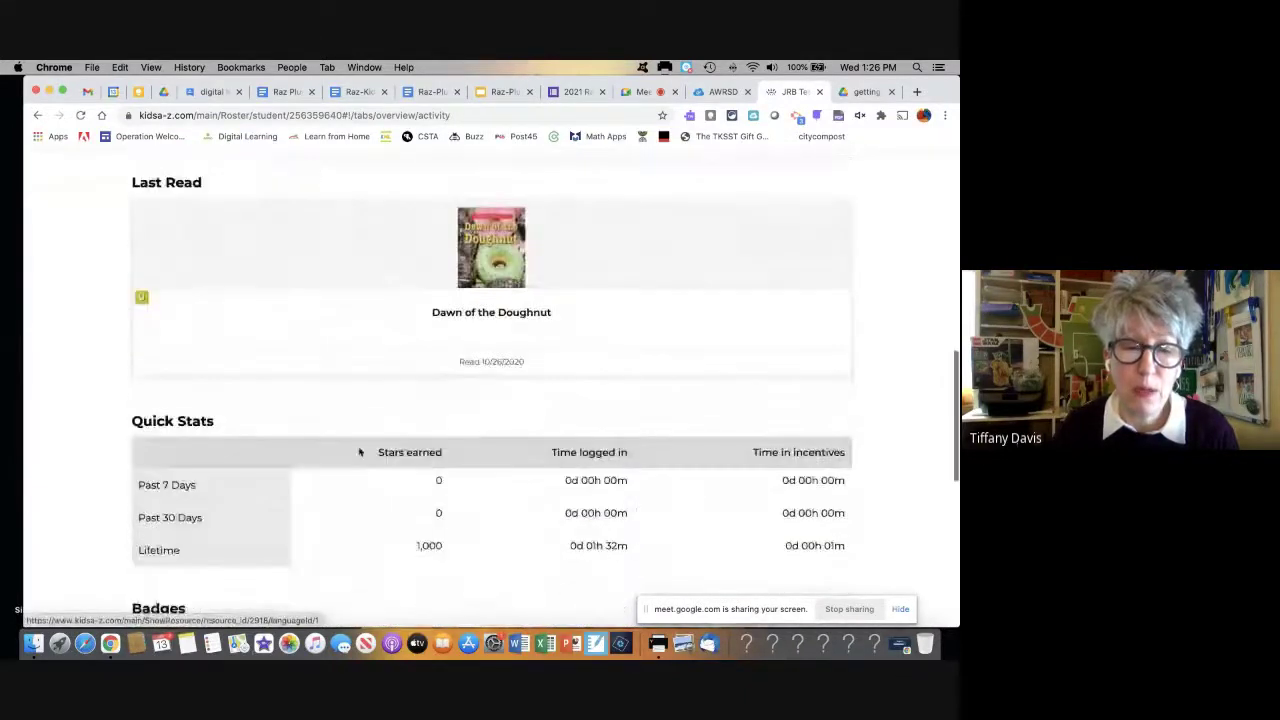
{"action": "scroll", "coordinate": [359, 452], "scroll_direction": "down", "scroll_amount": 5}
{"action": "scroll", "coordinate": [359, 452], "scroll_direction": "up", "scroll_amount": 12}
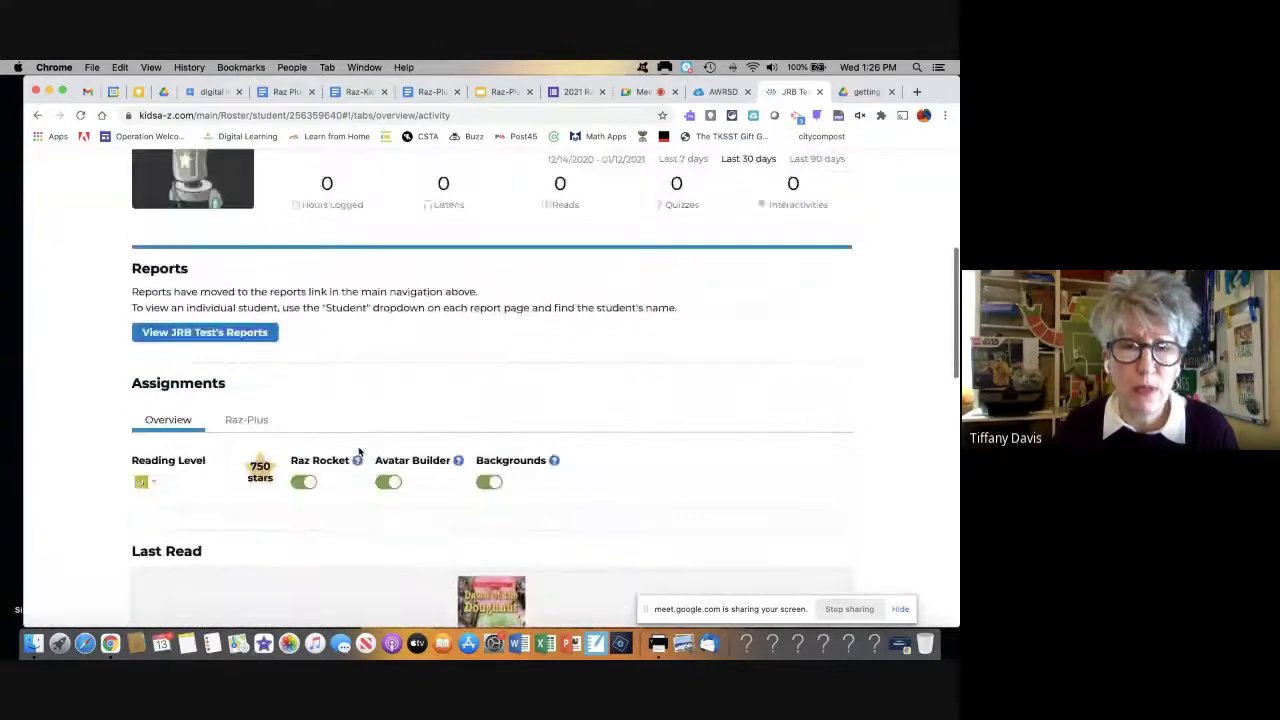
{"action": "scroll", "coordinate": [359, 452], "scroll_direction": "up", "scroll_amount": 5}
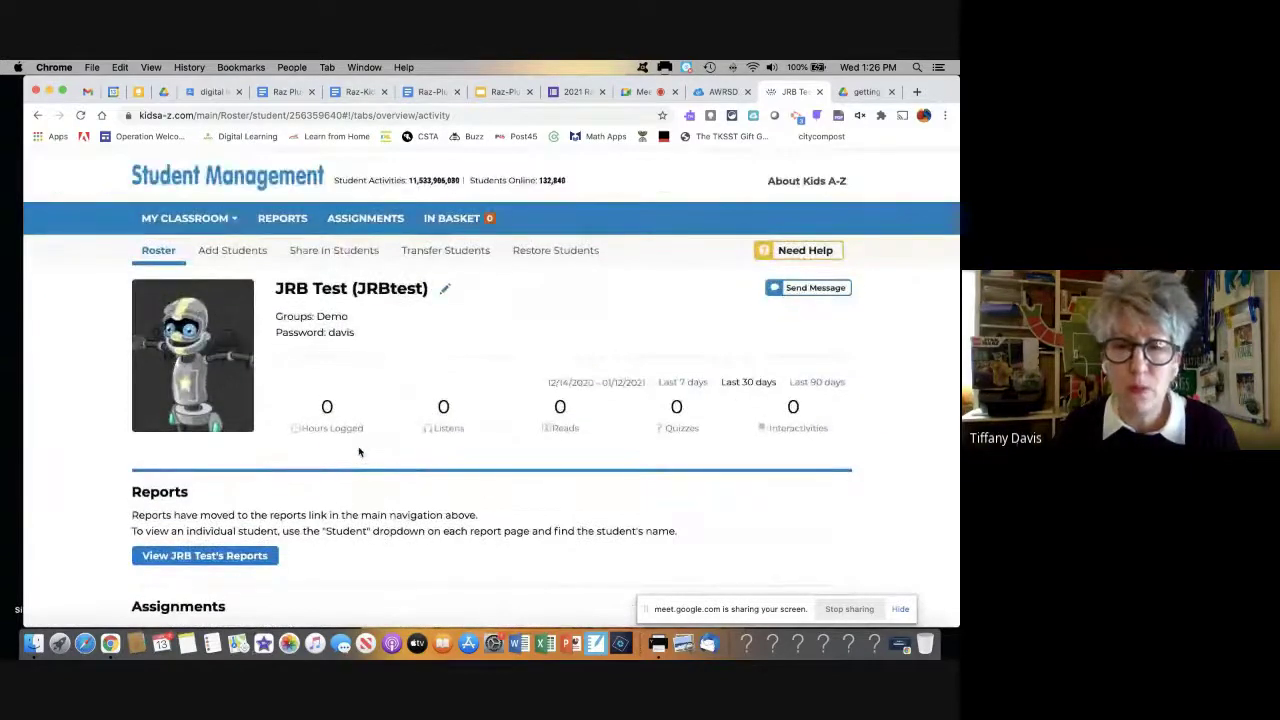
- Examine the JRB Test student's Raz-Plus assignments and return to the beginning of the student's page
{"action": "scroll", "coordinate": [359, 452], "scroll_direction": "down", "scroll_amount": 2}
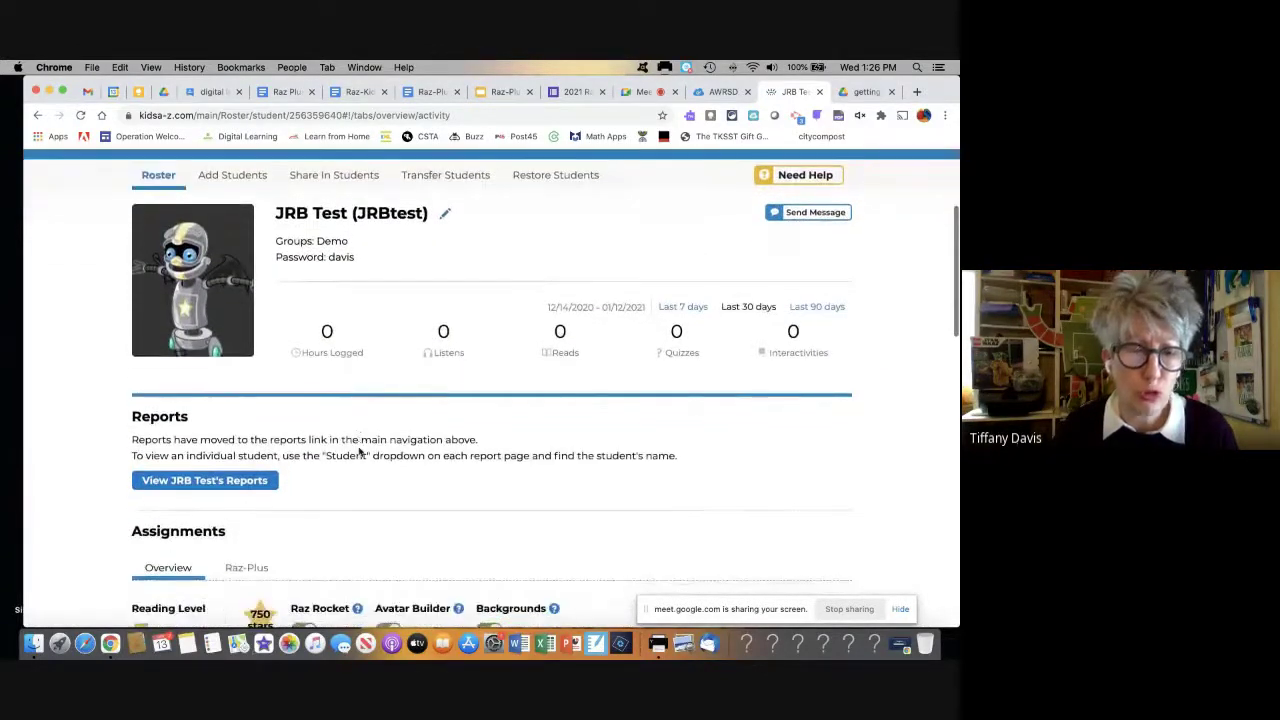
{"action": "scroll", "coordinate": [359, 452], "scroll_direction": "down", "scroll_amount": 1}
{"action": "left_click", "coordinate": [249, 550]}
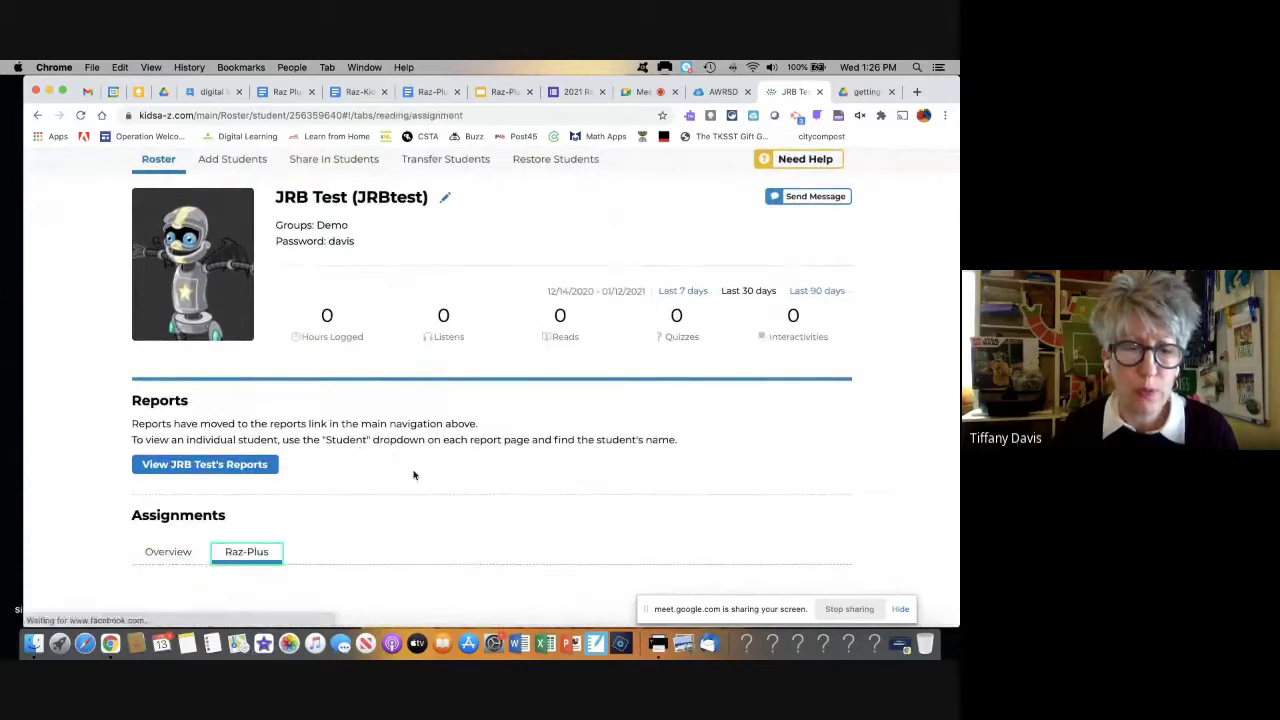
{"action": "scroll", "coordinate": [414, 474], "scroll_direction": "down", "scroll_amount": 1}
{"action": "scroll", "coordinate": [414, 474], "scroll_direction": "down", "scroll_amount": 3}
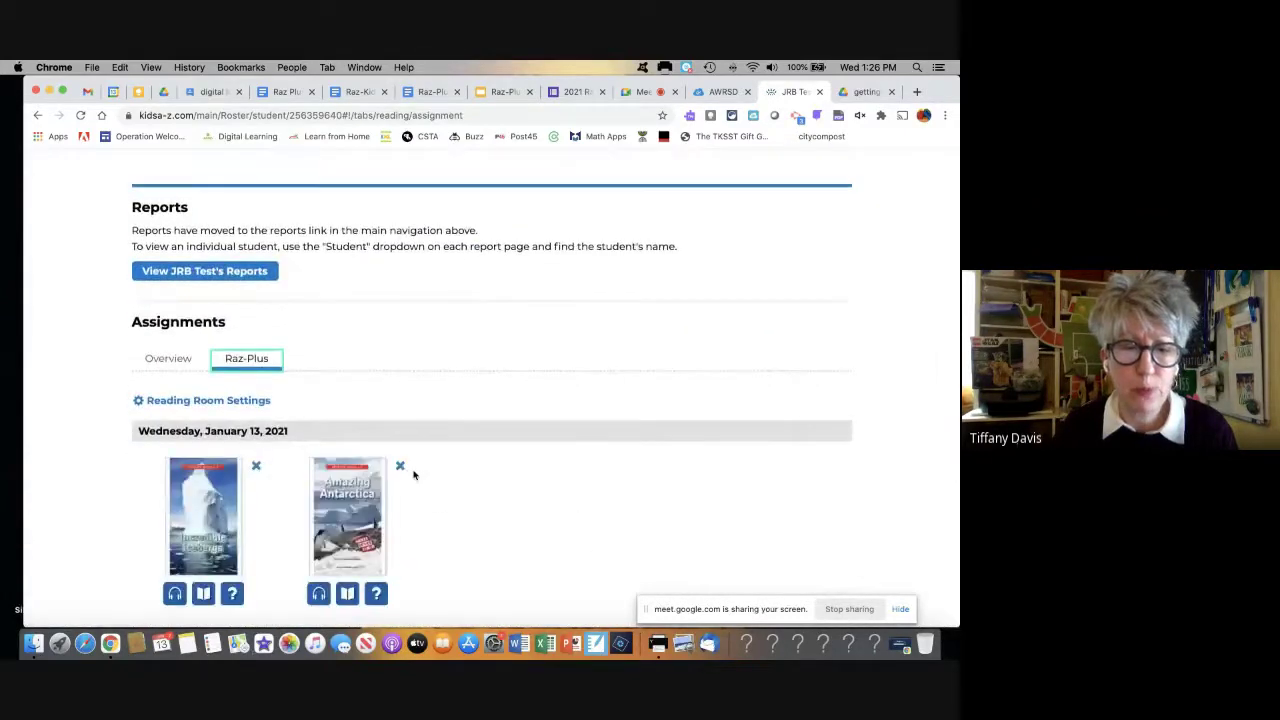
{"action": "scroll", "coordinate": [414, 474], "scroll_direction": "down", "scroll_amount": 4}
{"action": "scroll", "coordinate": [414, 474], "scroll_direction": "up", "scroll_amount": 10}
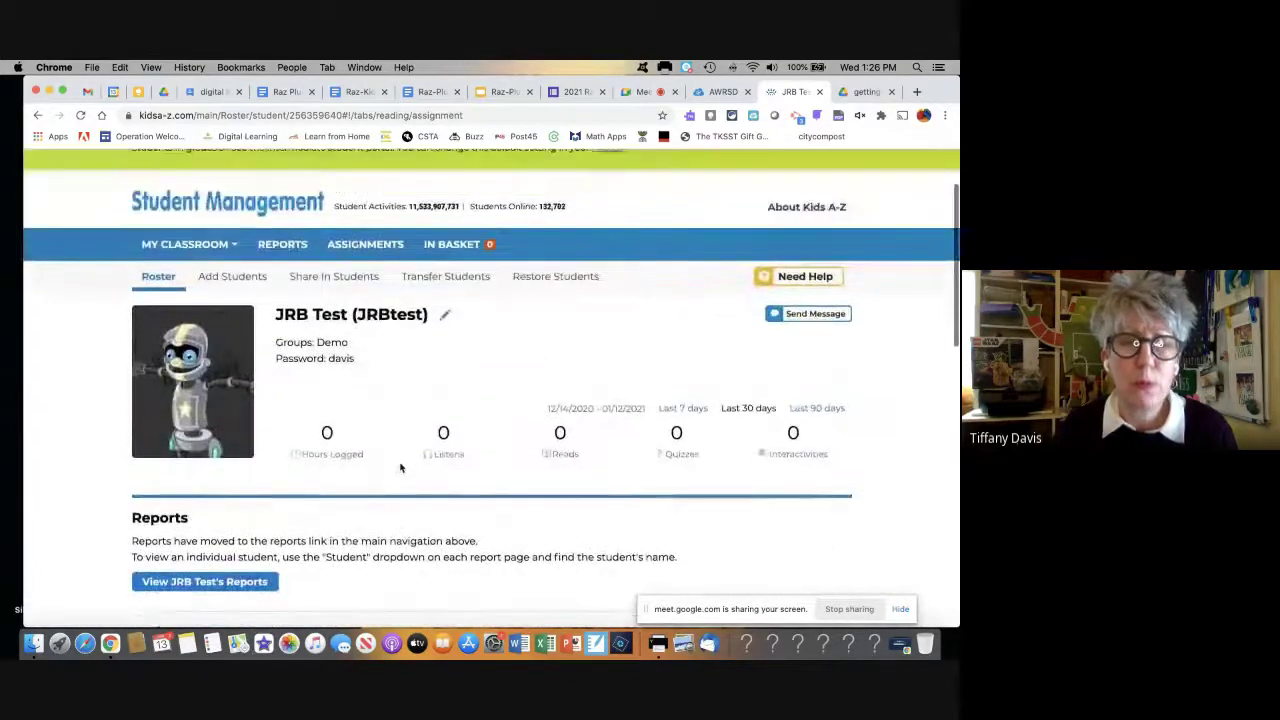
- Review the JRB Test student's information and password options, check the Parent Access form, and close the student's details
{"action": "left_click", "coordinate": [444, 316]}
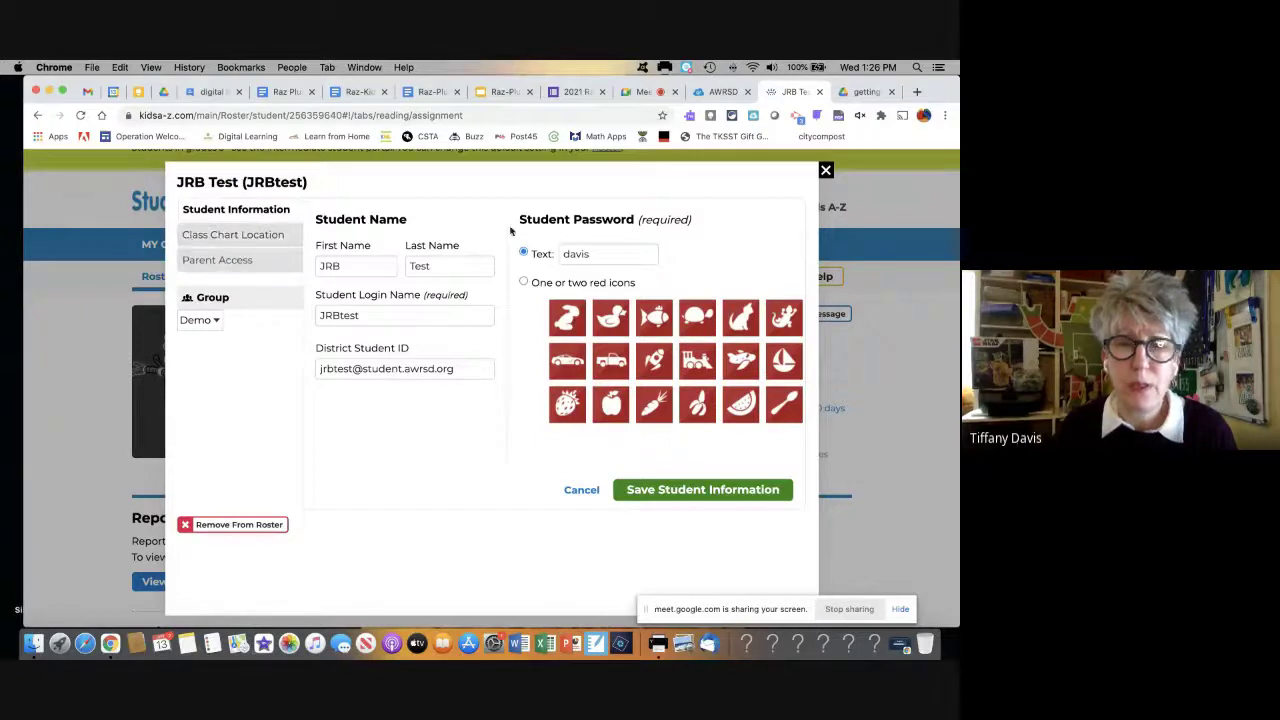
{"action": "left_click", "coordinate": [826, 172]}
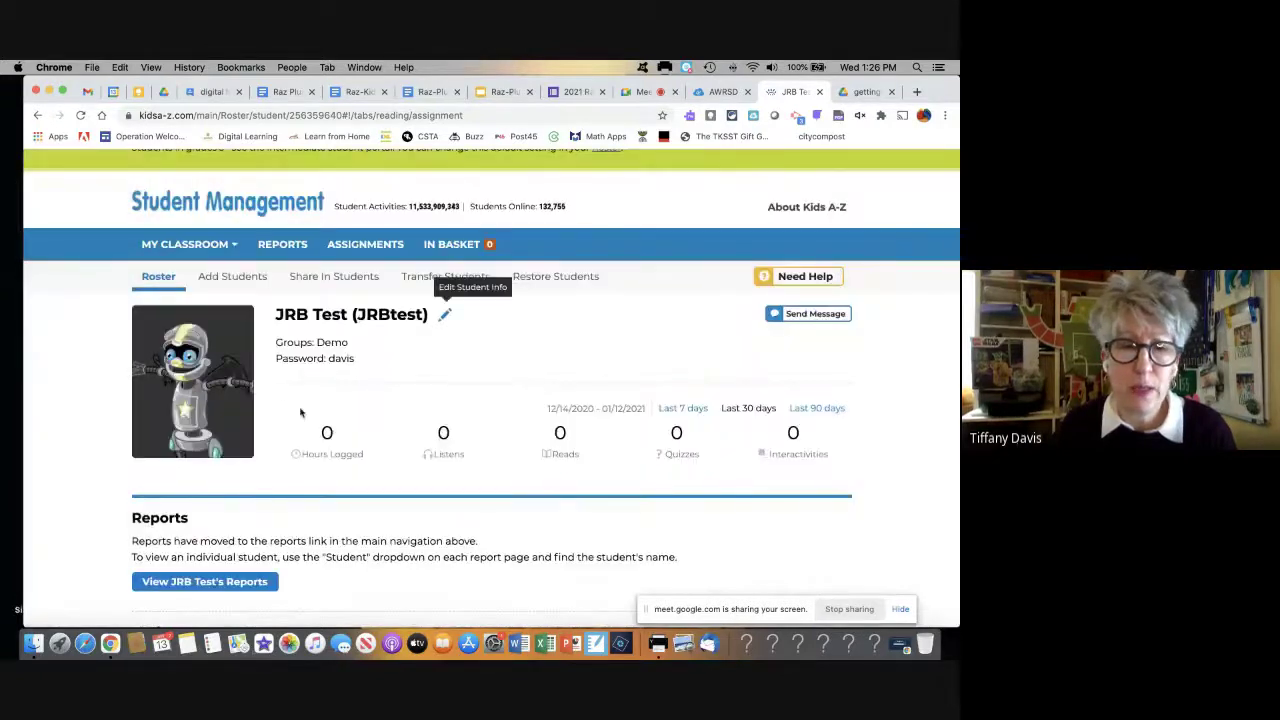
{"action": "left_click", "coordinate": [445, 317]}
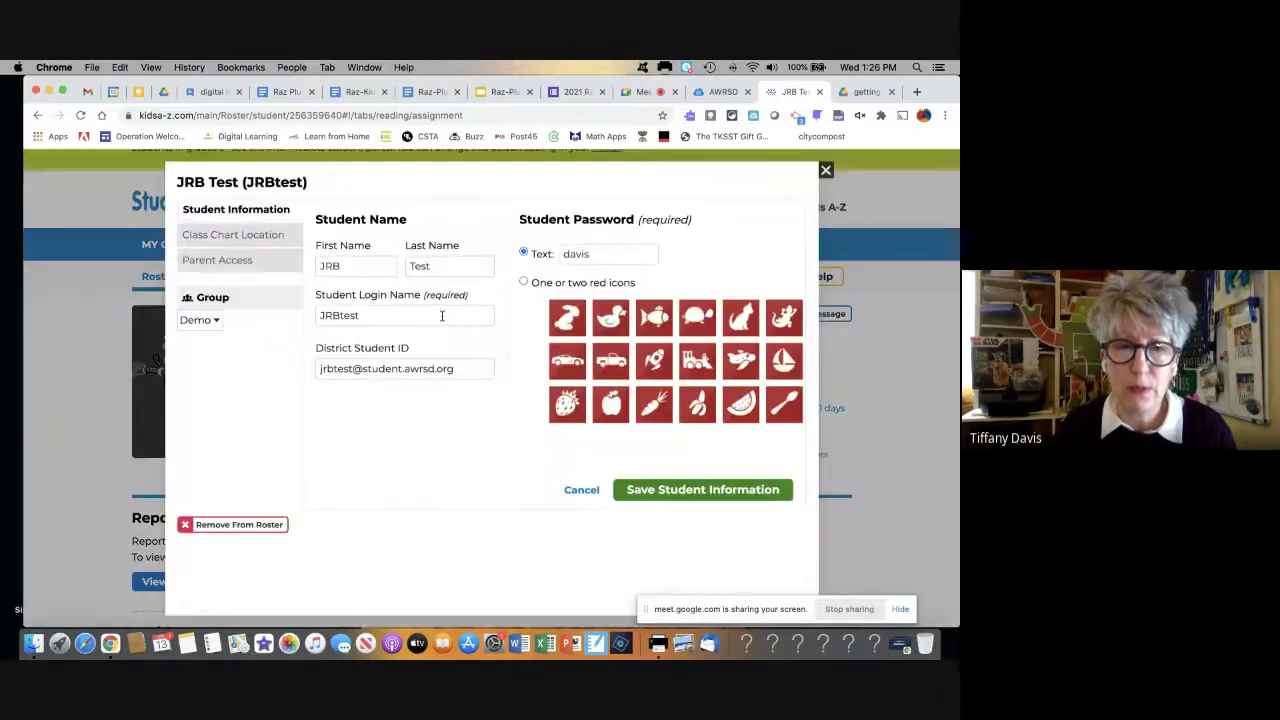
{"action": "left_click", "coordinate": [220, 260]}
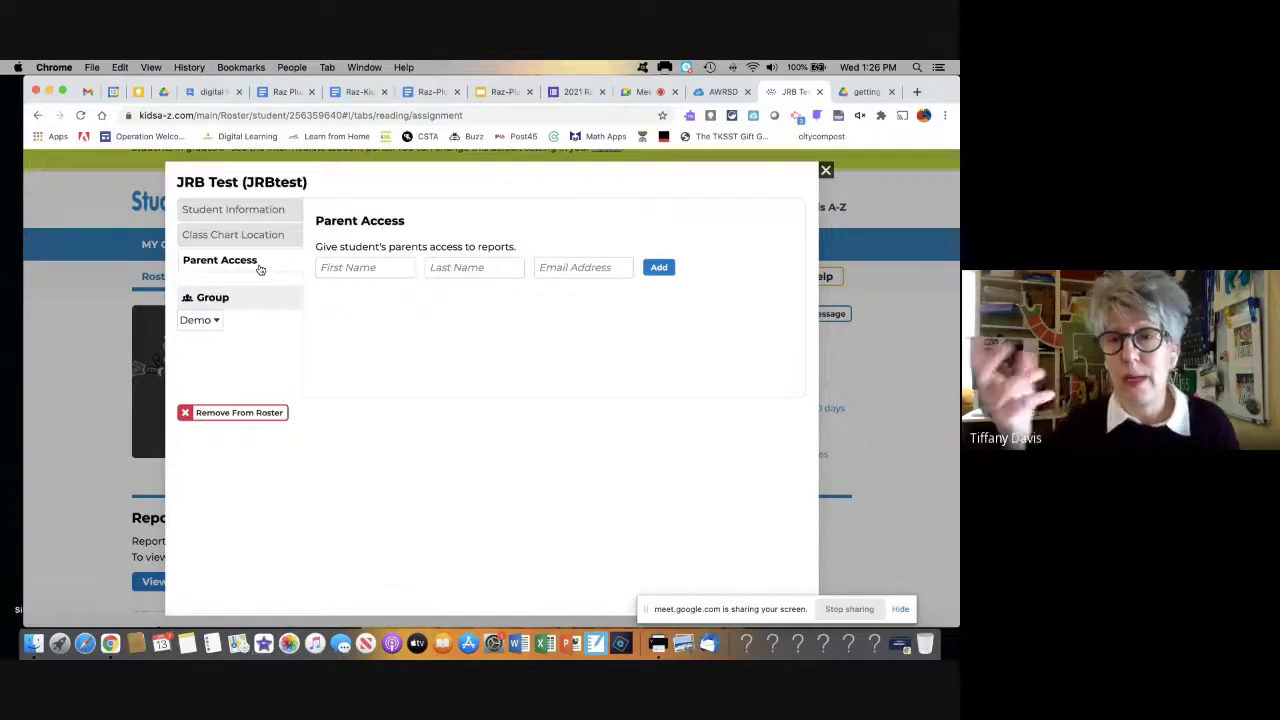
{"action": "left_click", "coordinate": [825, 171]}
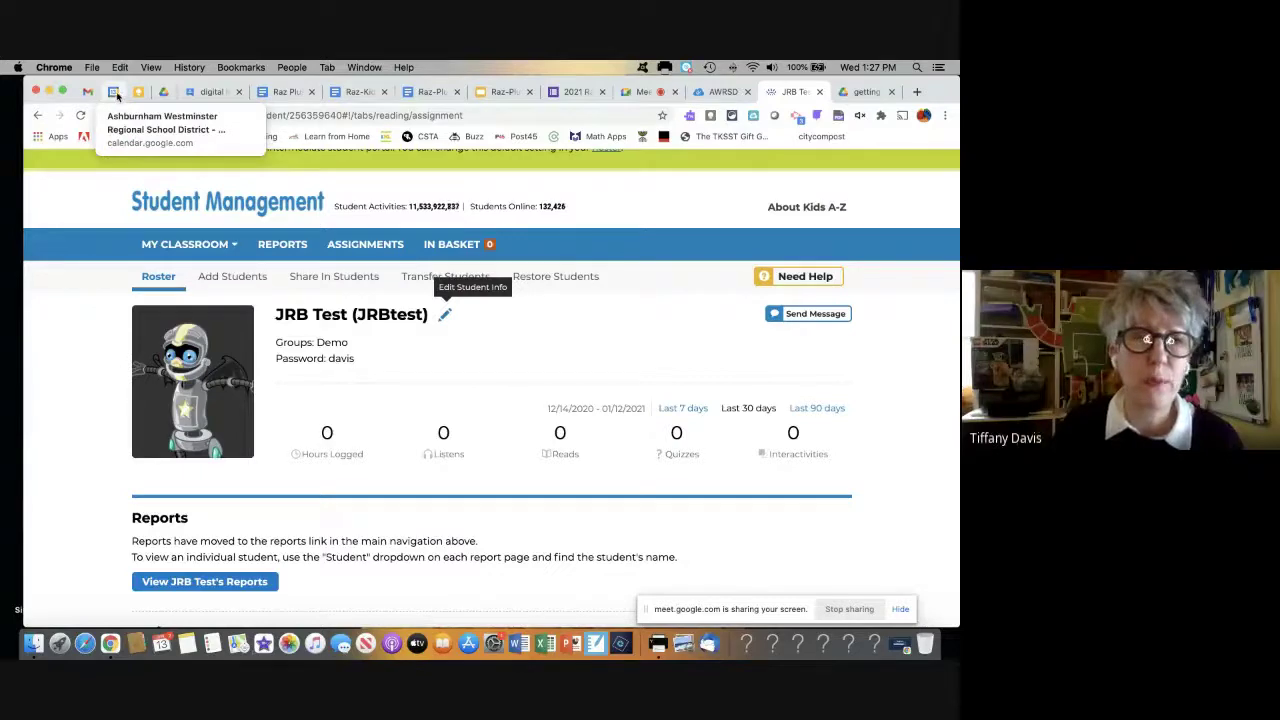
- Stop sharing the screen in the Google Meet call
{"action": "left_click", "coordinate": [830, 608]}
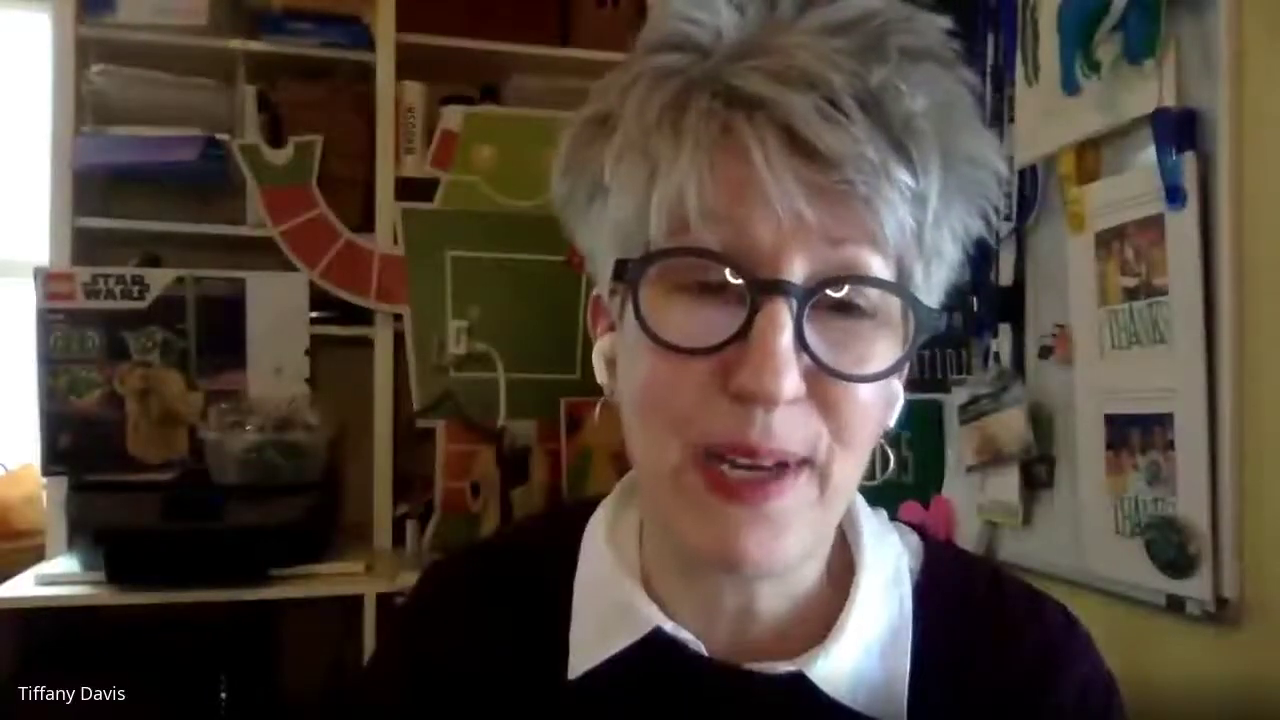